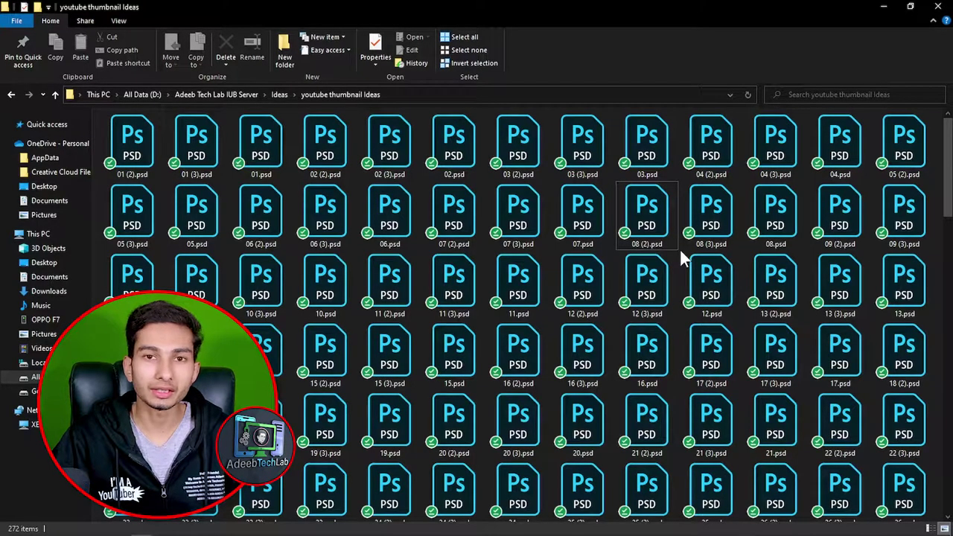
Step: Go up to the Ideas folder and select the 0514_introduce_new_team slide JPG
{"action": "scroll", "coordinate": [679, 253], "scroll_direction": "down", "scroll_amount": 10}
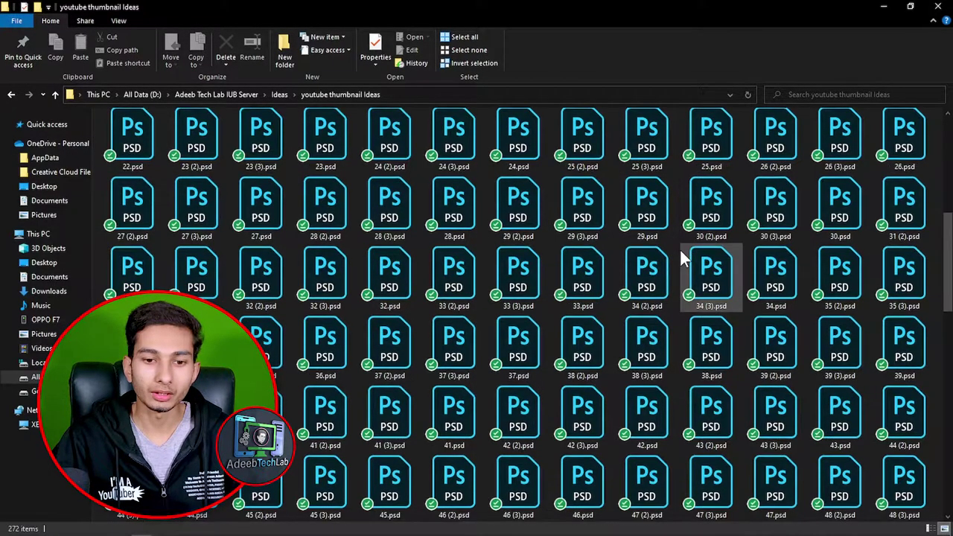
{"action": "scroll", "coordinate": [679, 253], "scroll_direction": "down", "scroll_amount": 10}
{"action": "scroll", "coordinate": [679, 257], "scroll_direction": "down", "scroll_amount": 5}
{"action": "key", "text": "alt+Up"}
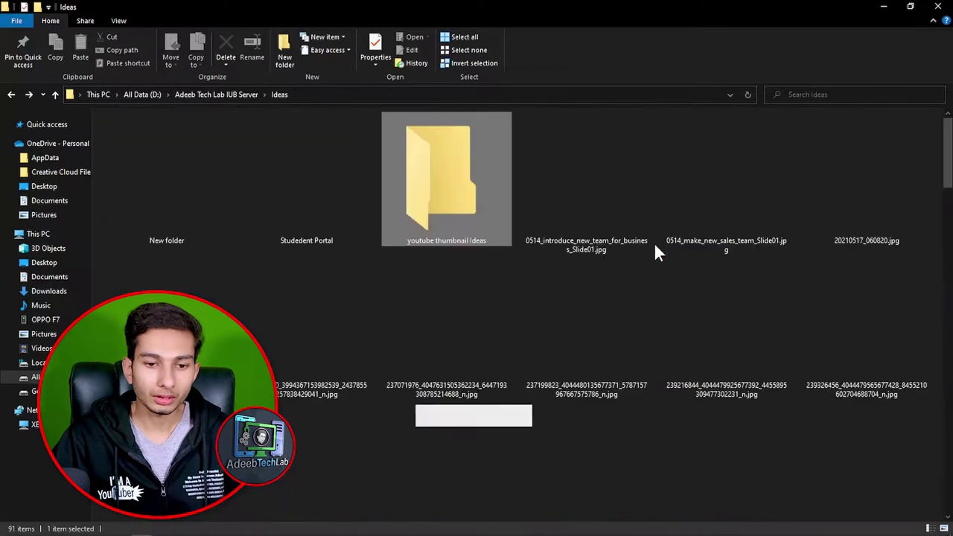
{"action": "left_click", "coordinate": [562, 227]}
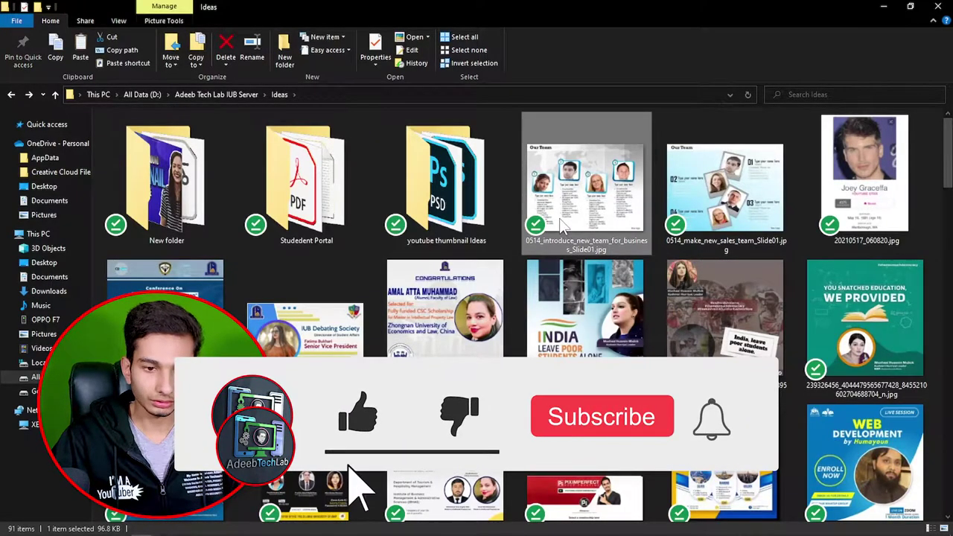
Step: Open the youtube thumbnail Ideas folder and browse its PSD files
{"action": "double_click", "coordinate": [446, 186]}
{"action": "scroll", "coordinate": [882, 506], "scroll_direction": "down", "scroll_amount": 10}
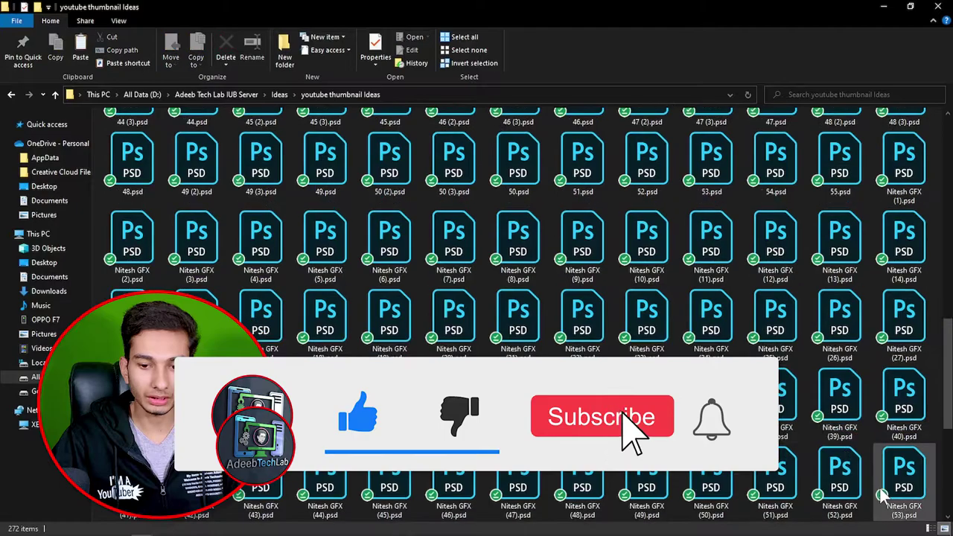
{"action": "scroll", "coordinate": [883, 506], "scroll_direction": "down", "scroll_amount": 10}
{"action": "scroll", "coordinate": [882, 507], "scroll_direction": "down", "scroll_amount": 5}
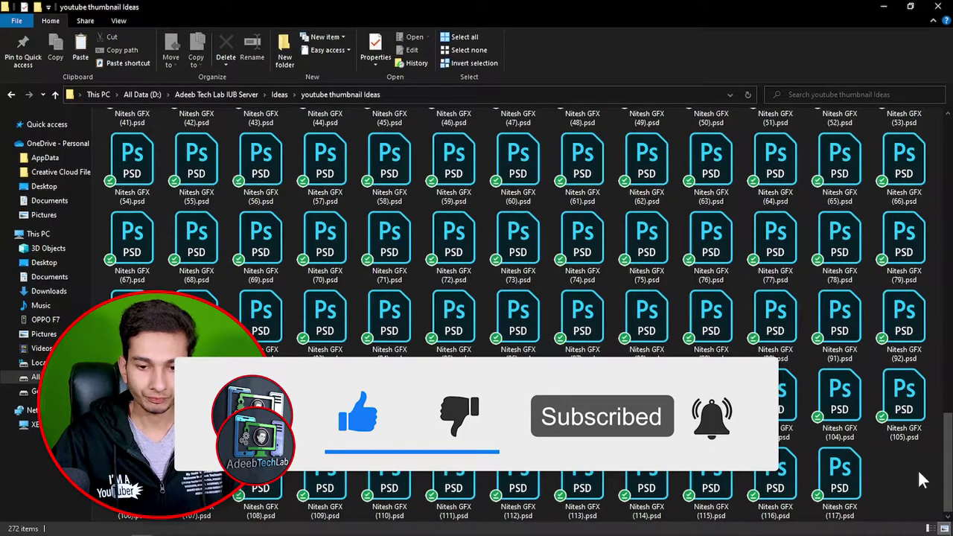
{"action": "scroll", "coordinate": [921, 480], "scroll_direction": "up", "scroll_amount": 20}
Step: Preview the slide JPG and the folder's other thumbnails in Picasa Photo Viewer
{"action": "double_click", "coordinate": [901, 148]}
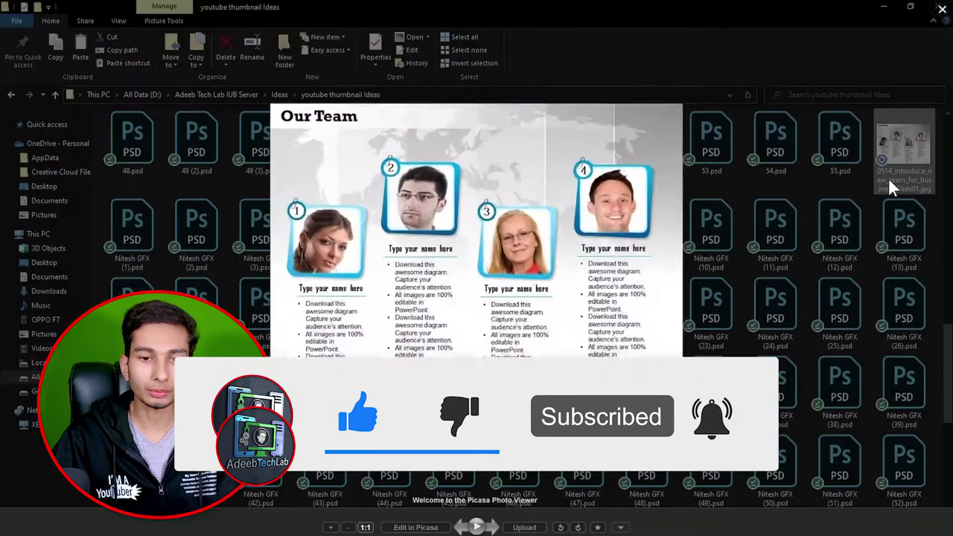
{"action": "scroll", "coordinate": [655, 206], "scroll_direction": "down", "scroll_amount": 1}
{"action": "scroll", "coordinate": [655, 207], "scroll_direction": "down", "scroll_amount": 1}
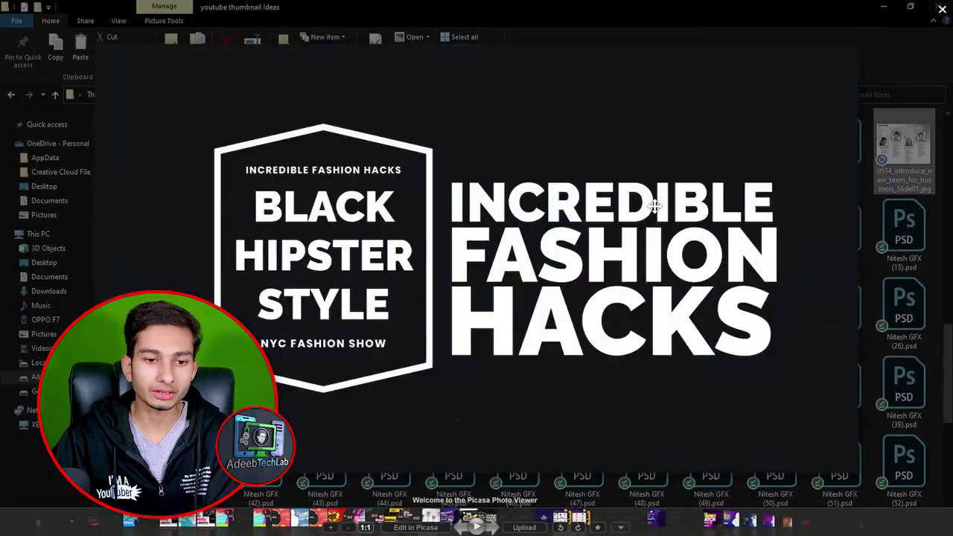
{"action": "scroll", "coordinate": [653, 207], "scroll_direction": "down", "scroll_amount": 1}
{"action": "scroll", "coordinate": [646, 203], "scroll_direction": "down", "scroll_amount": 1}
{"action": "scroll", "coordinate": [646, 202], "scroll_direction": "down", "scroll_amount": 1}
{"action": "scroll", "coordinate": [625, 206], "scroll_direction": "down", "scroll_amount": 1}
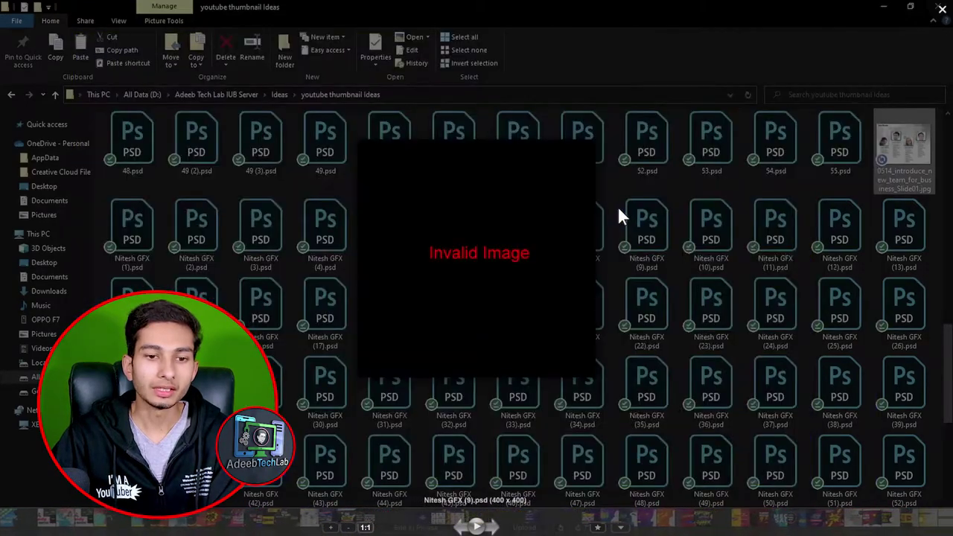
{"action": "scroll", "coordinate": [633, 199], "scroll_direction": "down", "scroll_amount": 2}
{"action": "scroll", "coordinate": [645, 194], "scroll_direction": "down", "scroll_amount": 2}
{"action": "scroll", "coordinate": [644, 191], "scroll_direction": "down", "scroll_amount": 1}
{"action": "scroll", "coordinate": [643, 190], "scroll_direction": "down", "scroll_amount": 2}
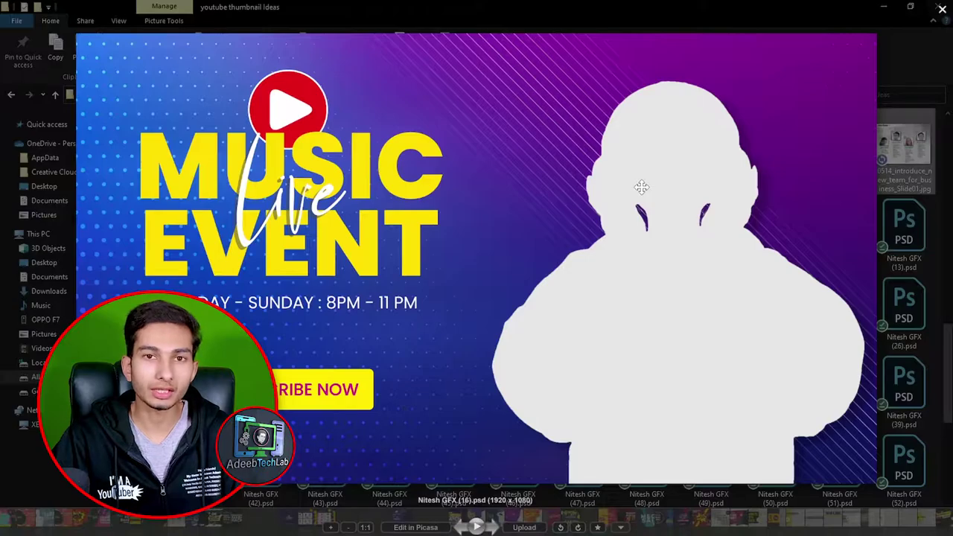
Step: Close the photo viewer and delete the selected team-slide JPG
{"action": "left_click", "coordinate": [937, 9]}
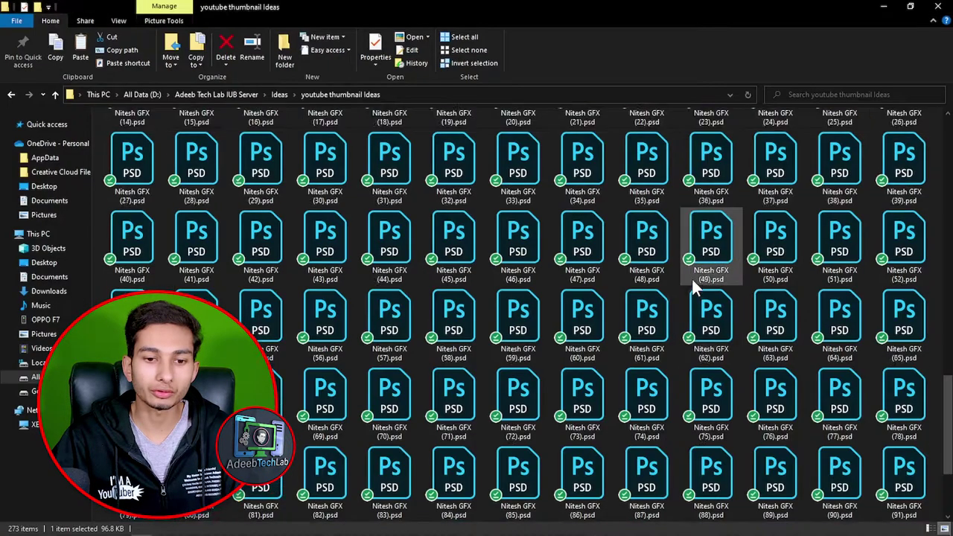
{"action": "scroll", "coordinate": [692, 283], "scroll_direction": "up", "scroll_amount": 10}
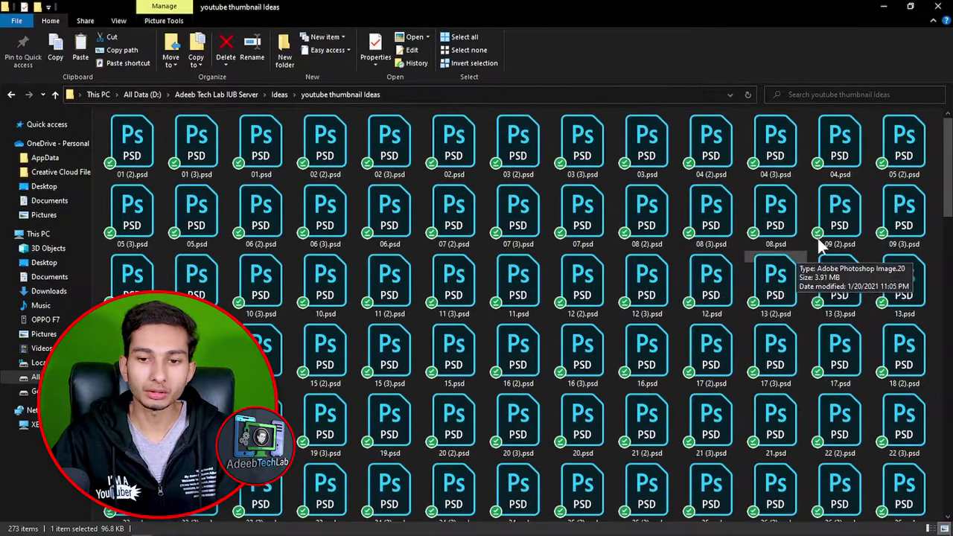
{"action": "scroll", "coordinate": [872, 322], "scroll_direction": "down", "scroll_amount": 10}
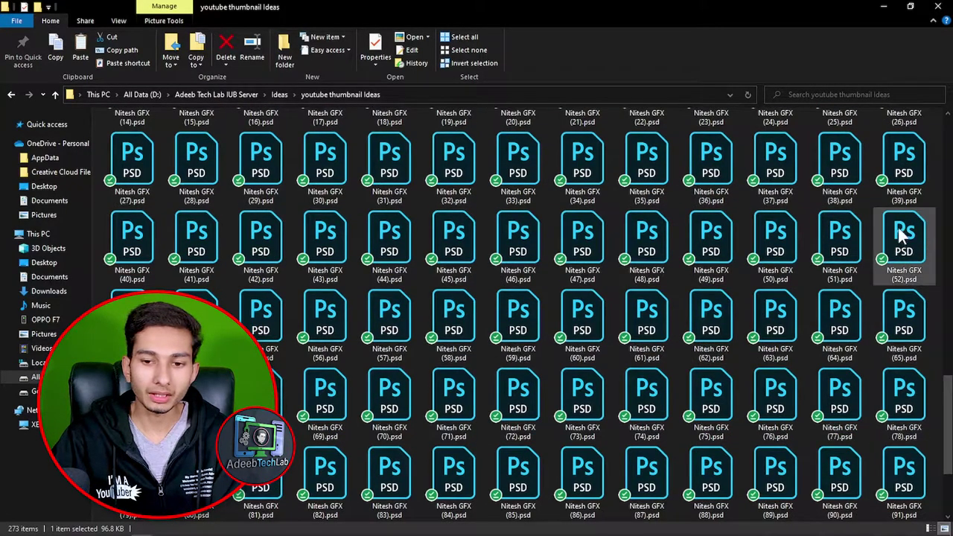
{"action": "scroll", "coordinate": [905, 254], "scroll_direction": "up", "scroll_amount": 5}
{"action": "key", "text": "Delete"}
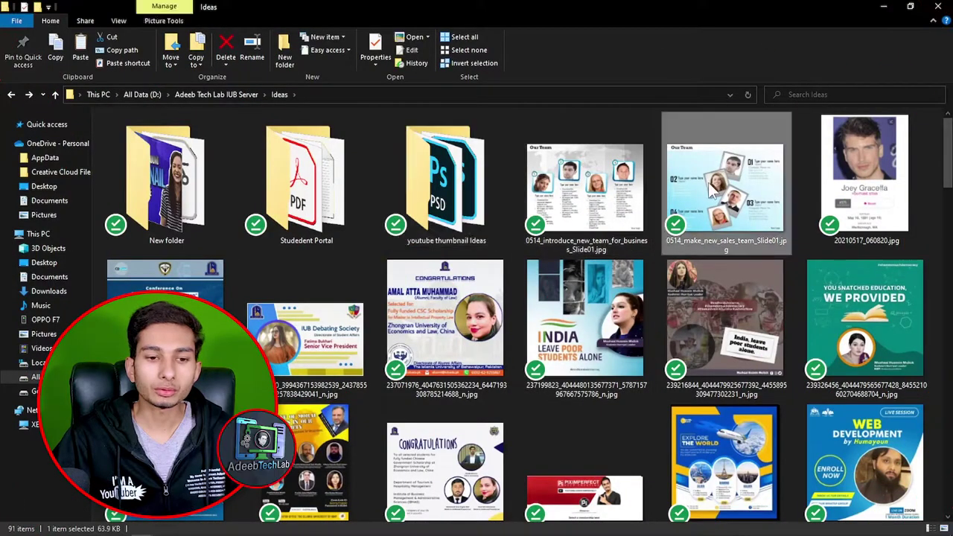
Step: Briefly view the sales-team slide, then go back into the youtube thumbnail Ideas folder
{"action": "double_click", "coordinate": [710, 192]}
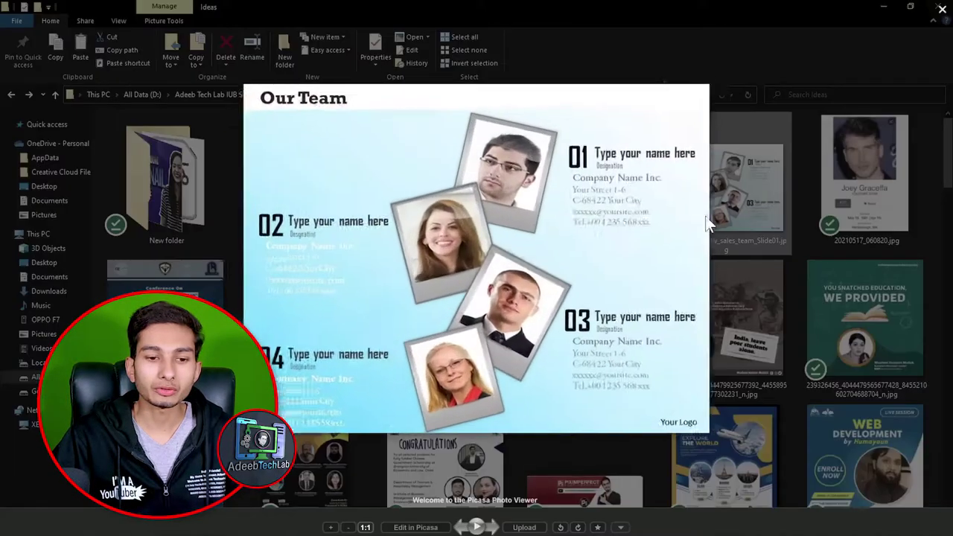
{"action": "left_click", "coordinate": [944, 8]}
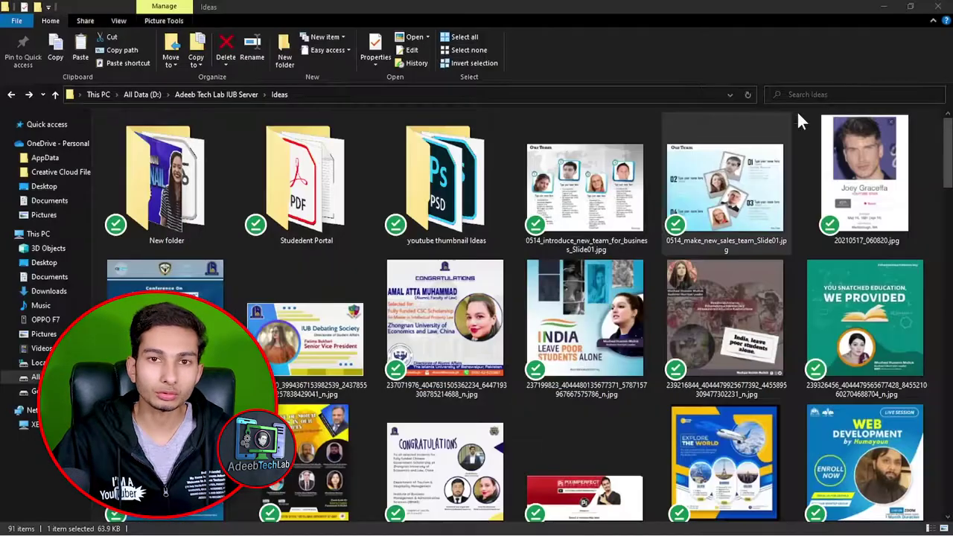
{"action": "left_click", "coordinate": [561, 191]}
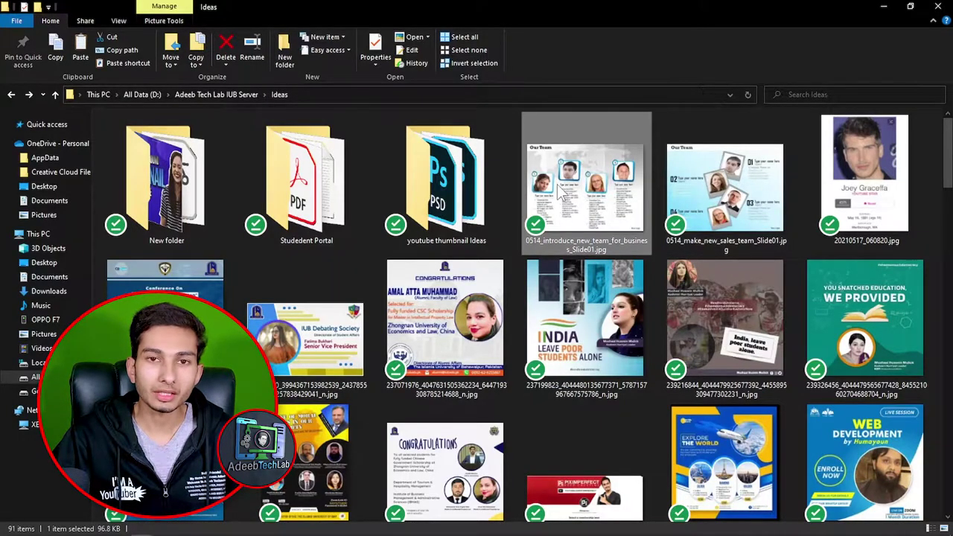
{"action": "mouse_move", "coordinate": [584, 189]}
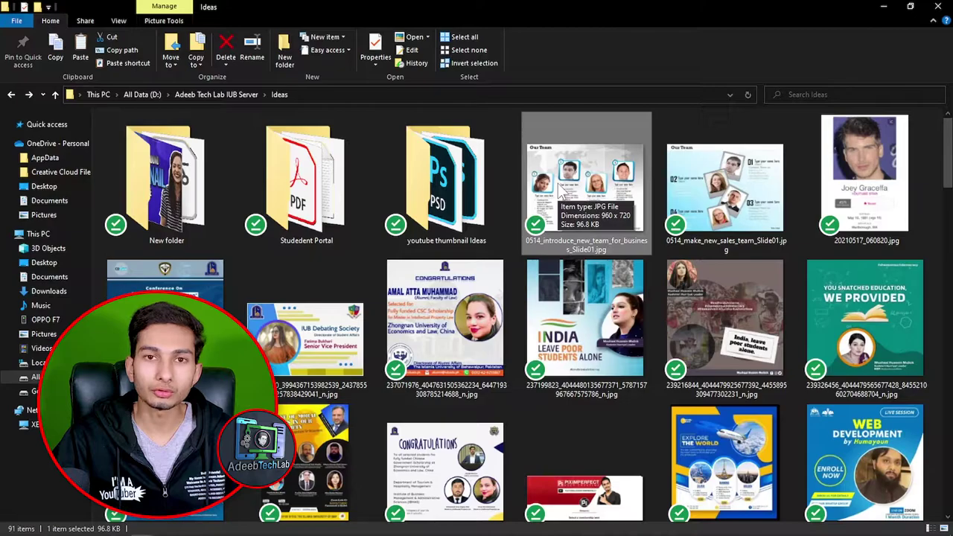
{"action": "double_click", "coordinate": [478, 188]}
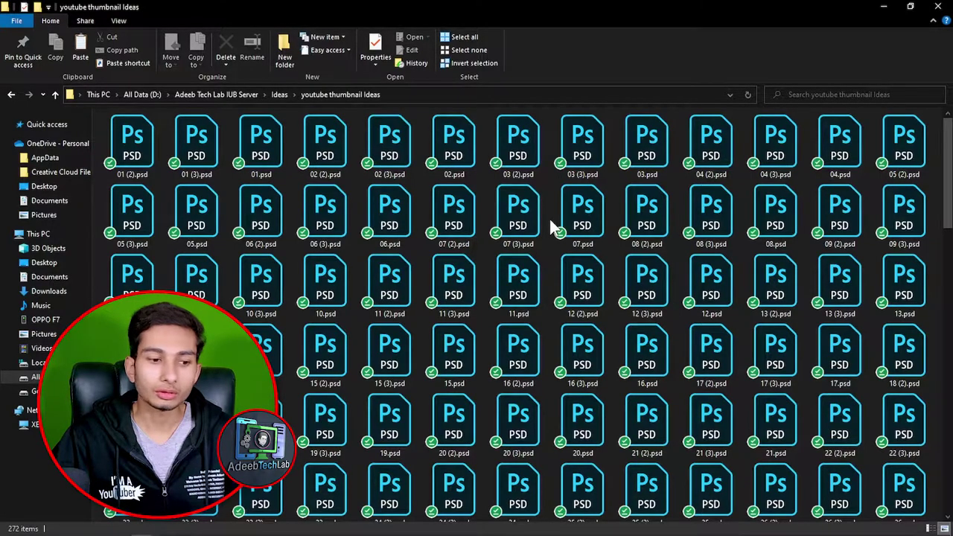
Step: Check the folder's Properties, confirming 272 PSD files totalling 1.02 GB
{"action": "scroll", "coordinate": [506, 273], "scroll_direction": "down", "scroll_amount": 5}
{"action": "scroll", "coordinate": [672, 351], "scroll_direction": "down", "scroll_amount": 5}
{"action": "scroll", "coordinate": [863, 484], "scroll_direction": "down", "scroll_amount": 3}
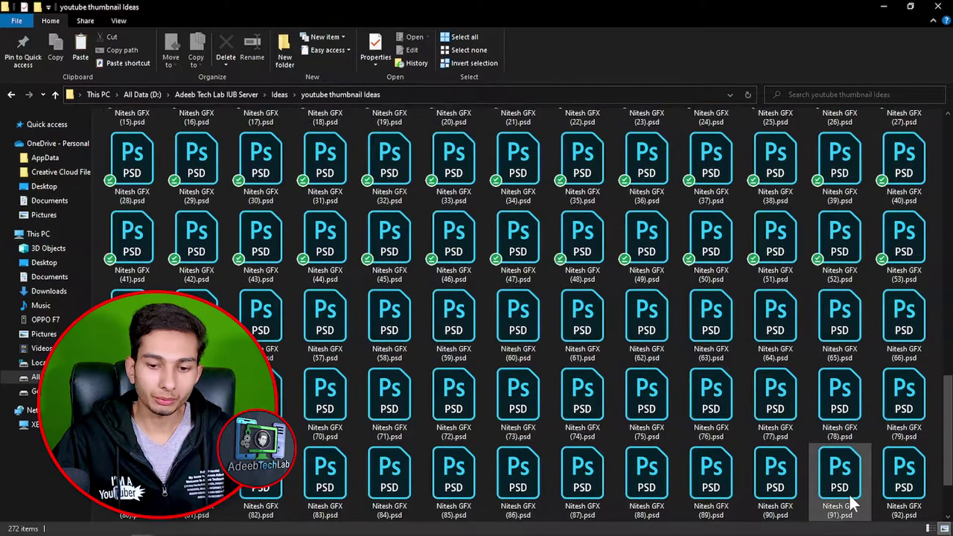
{"action": "scroll", "coordinate": [893, 480], "scroll_direction": "down", "scroll_amount": 2}
{"action": "right_click", "coordinate": [901, 478]}
{"action": "left_click", "coordinate": [869, 467]}
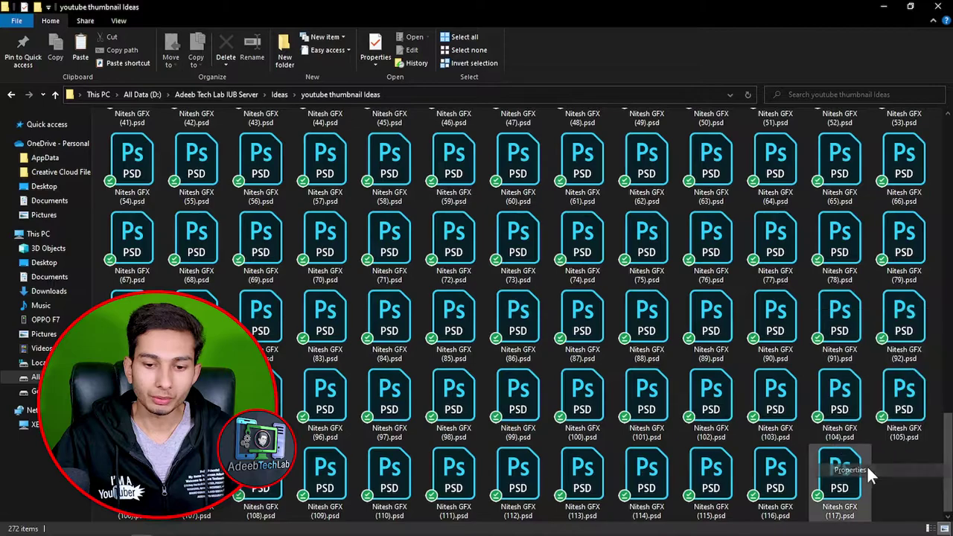
{"action": "left_click_drag", "start_coordinate": [68, 112], "coordinate": [497, 103]}
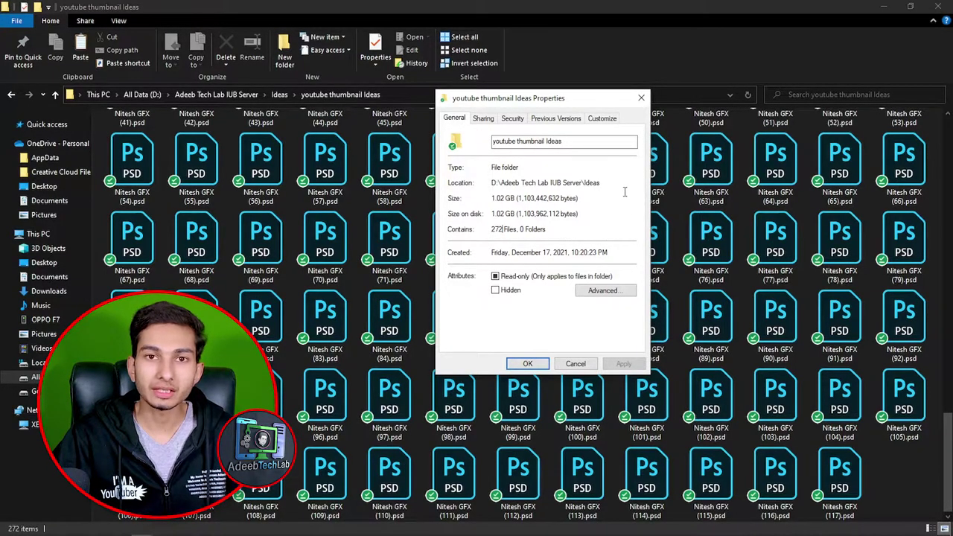
{"action": "left_click", "coordinate": [641, 98]}
{"action": "scroll", "coordinate": [605, 250], "scroll_direction": "up", "scroll_amount": 5}
{"action": "scroll", "coordinate": [534, 448], "scroll_direction": "up", "scroll_amount": 10}
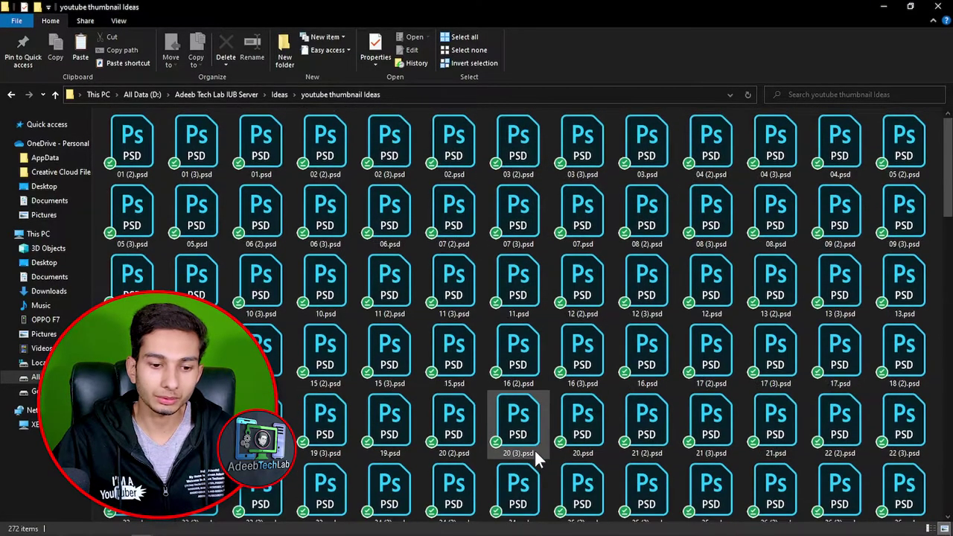
Step: Open 01 (2).psd in Photoshop and leave its missing fonts unresolved
{"action": "left_click", "coordinate": [344, 526]}
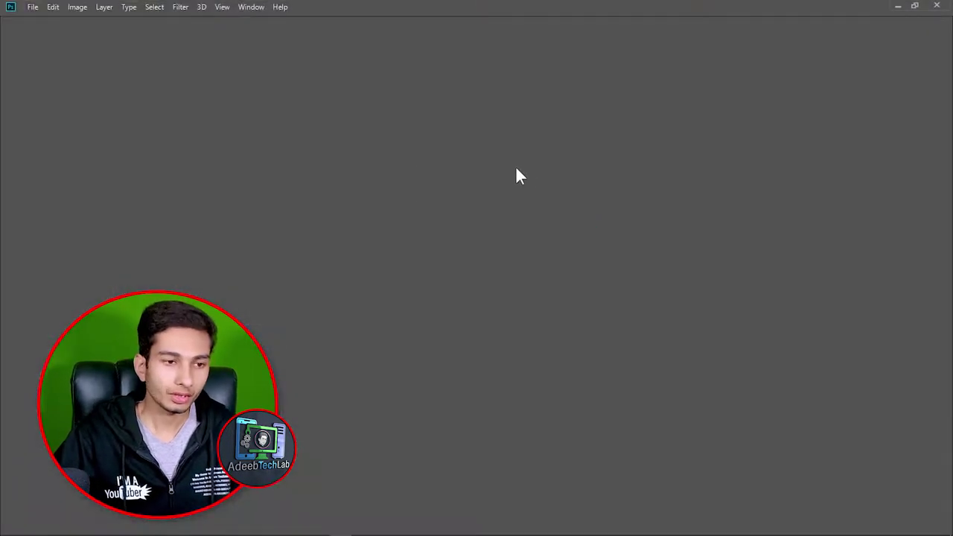
{"action": "left_click", "coordinate": [895, 6]}
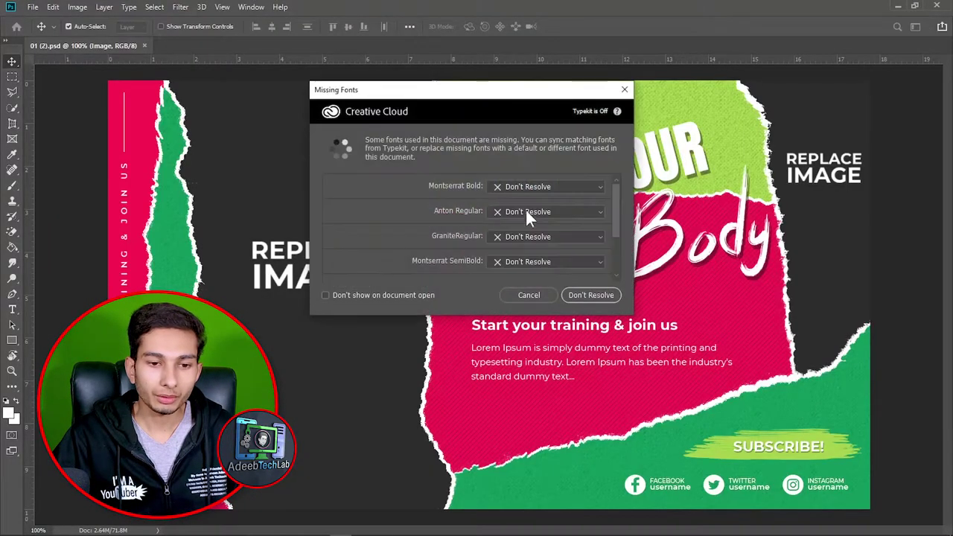
{"action": "left_click", "coordinate": [582, 299]}
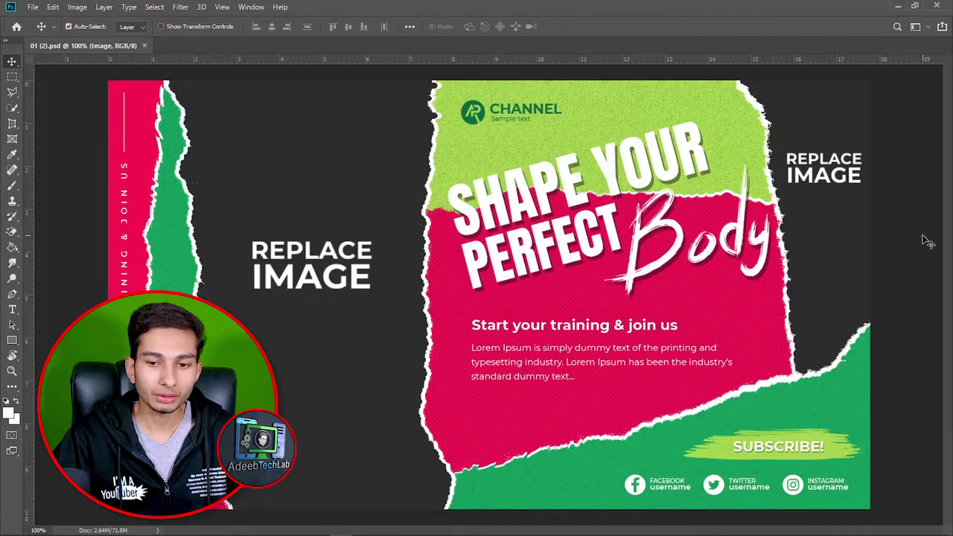
Step: Reset the workspace to Essentials and close the Learn and Libraries panels
{"action": "left_click", "coordinate": [222, 7]}
{"action": "mouse_move", "coordinate": [251, 7]}
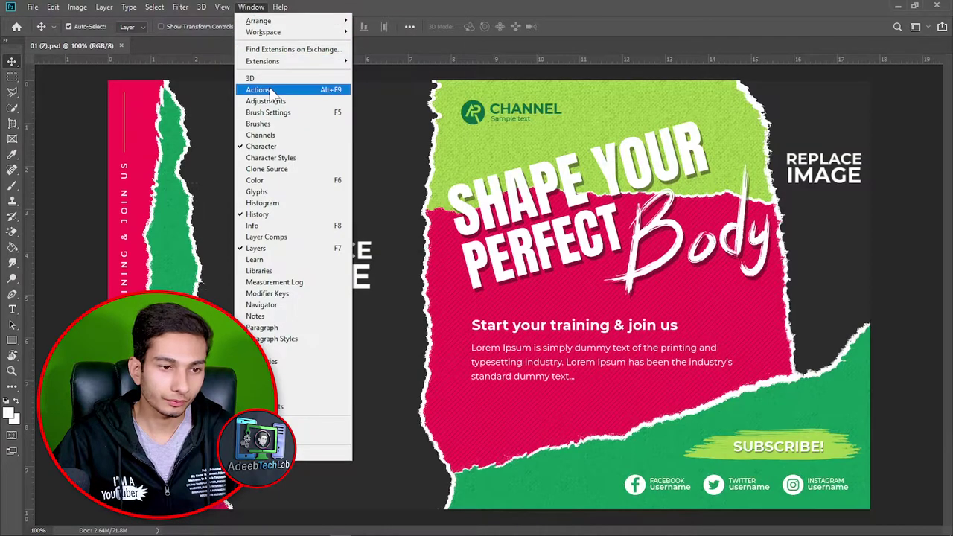
{"action": "mouse_move", "coordinate": [262, 32]}
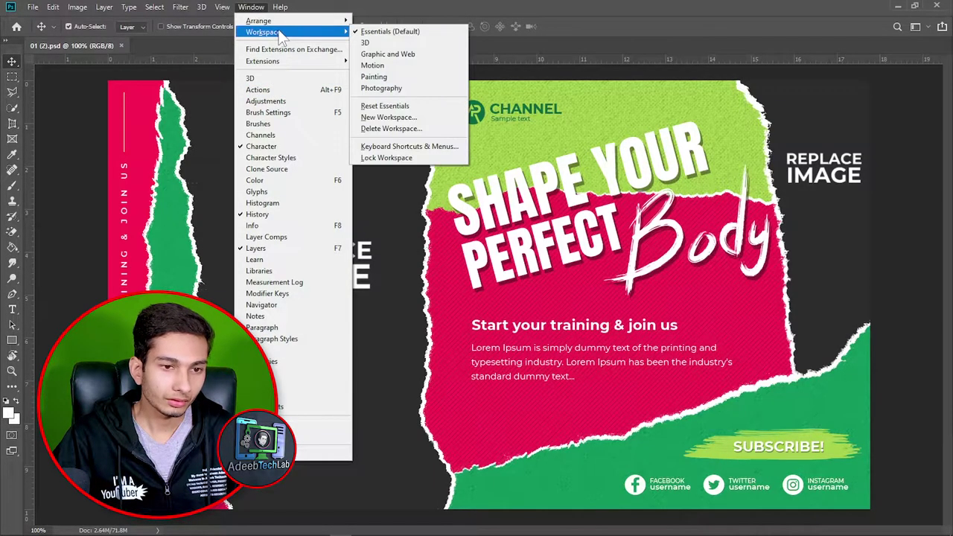
{"action": "left_click", "coordinate": [384, 106]}
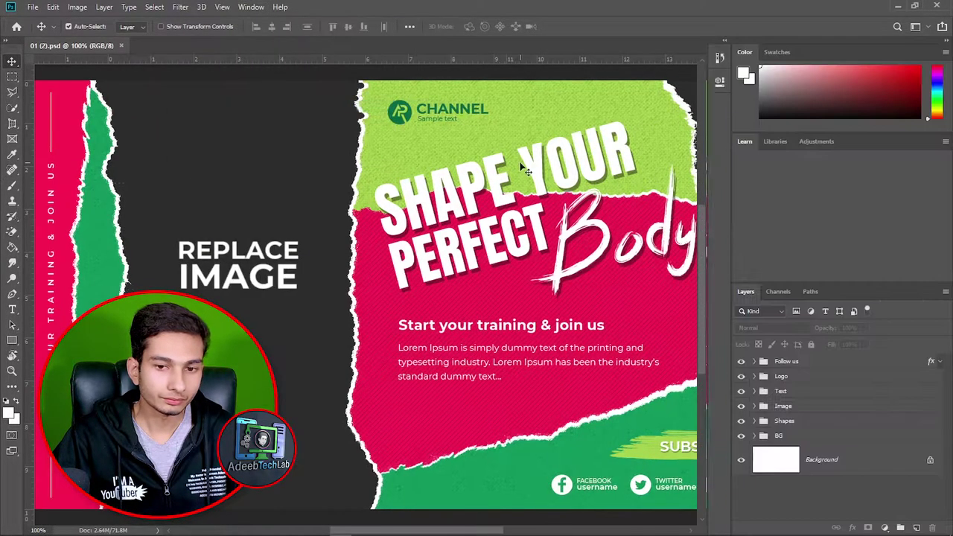
{"action": "left_click", "coordinate": [944, 146]}
{"action": "left_click", "coordinate": [940, 148]}
{"action": "left_click", "coordinate": [944, 147]}
{"action": "left_click", "coordinate": [940, 148]}
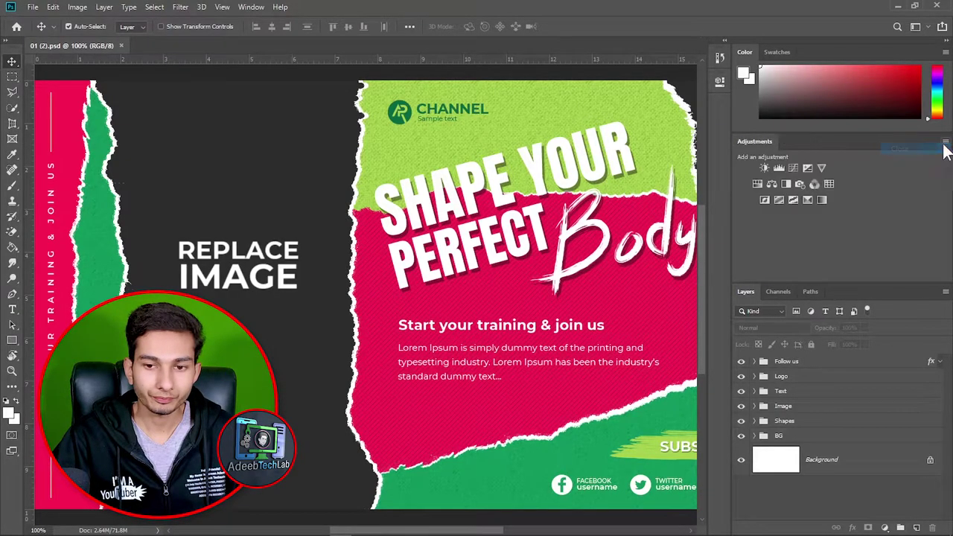
Step: Close the Adjustments, Color and Swatches panels, leaving only Layers
{"action": "left_click", "coordinate": [943, 143]}
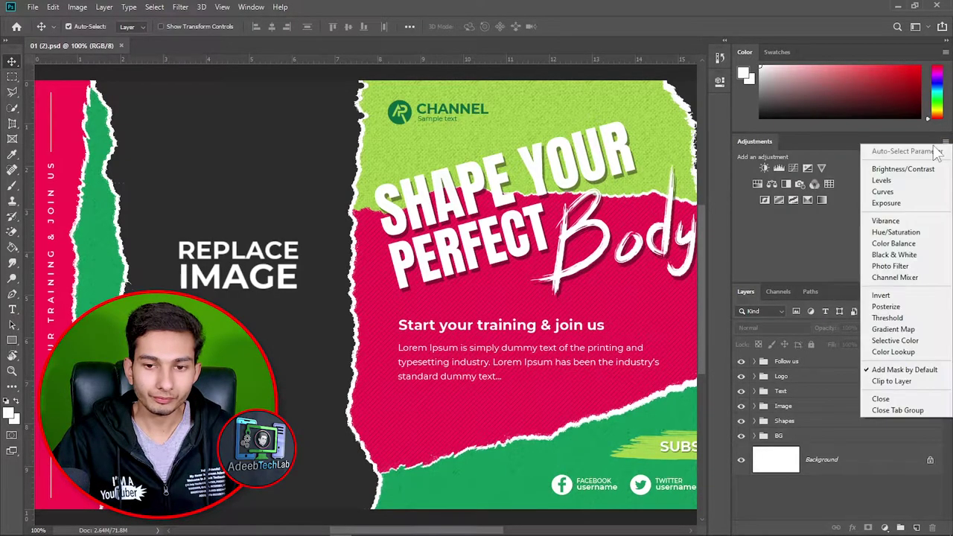
{"action": "left_click", "coordinate": [881, 398]}
{"action": "left_click", "coordinate": [943, 53]}
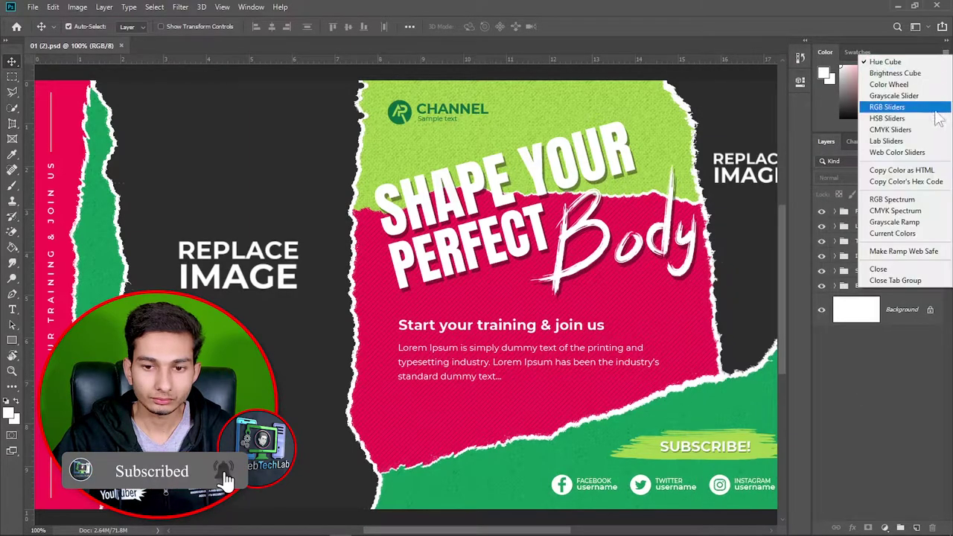
{"action": "left_click", "coordinate": [882, 269]}
{"action": "left_click", "coordinate": [943, 59]}
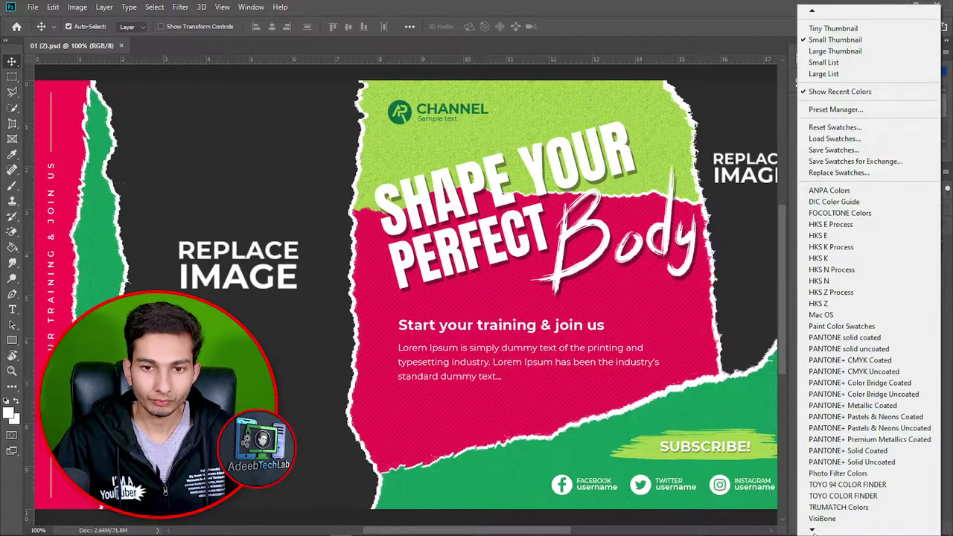
{"action": "mouse_move", "coordinate": [811, 528]}
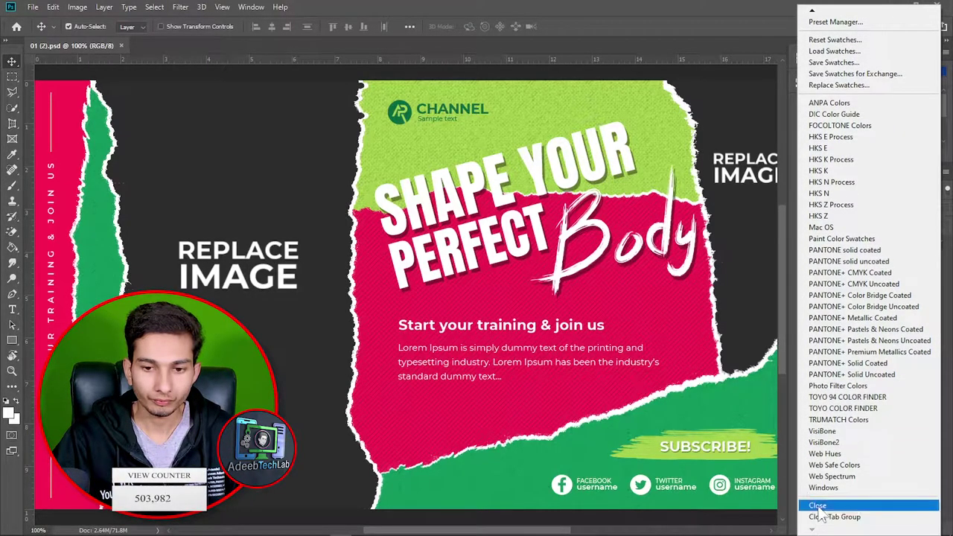
{"action": "left_click", "coordinate": [830, 516]}
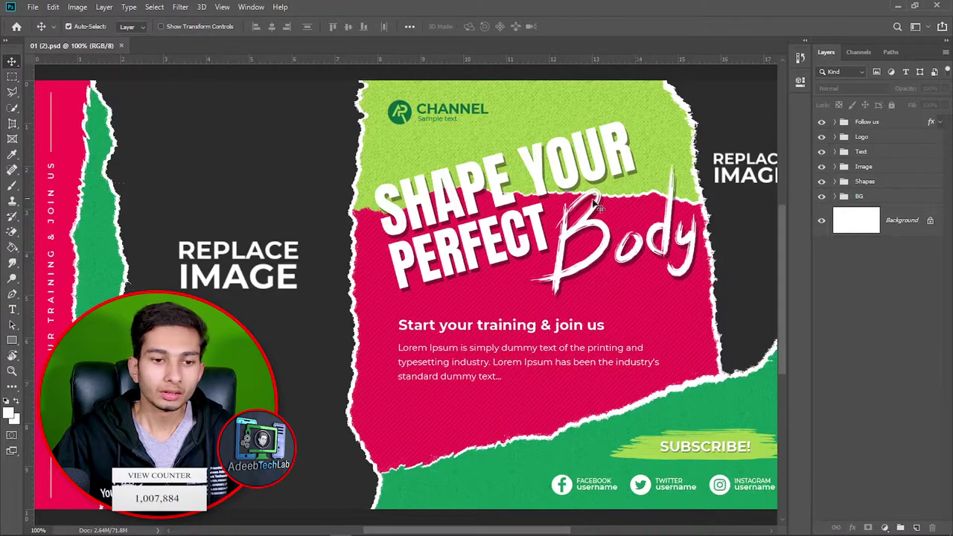
{"action": "scroll", "coordinate": [457, 208], "scroll_direction": "down", "scroll_amount": 1}
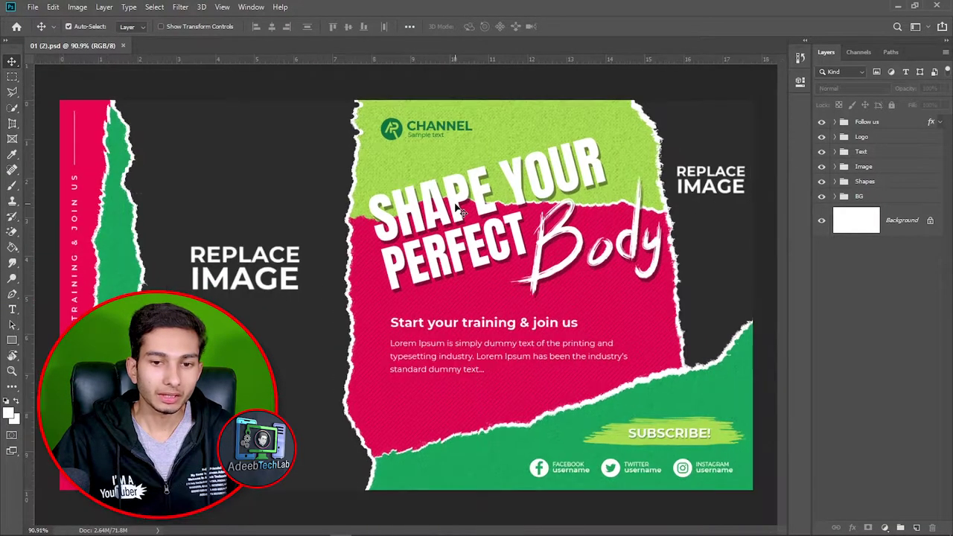
{"action": "left_click", "coordinate": [248, 7]}
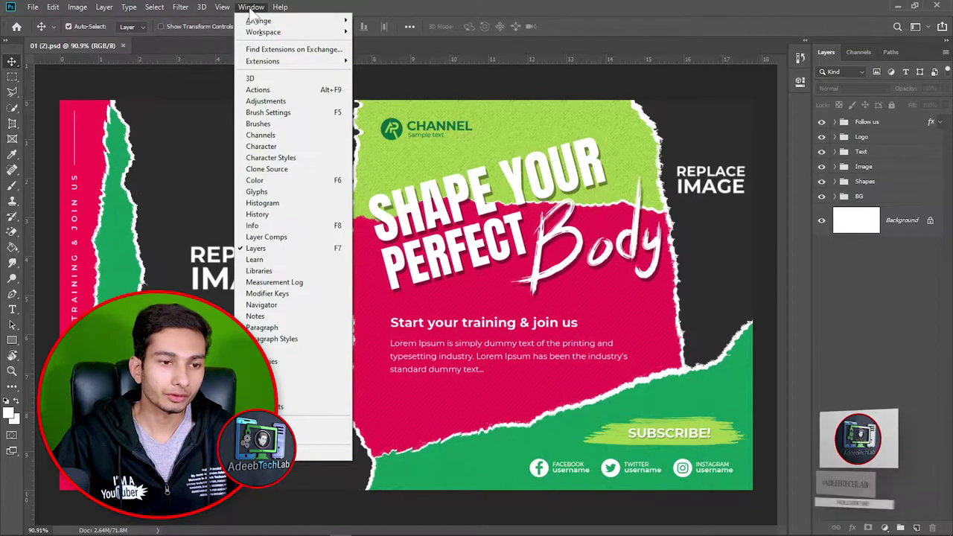
Step: Show the Actions panel at full height and create a new action set named Set 1
{"action": "left_click", "coordinate": [306, 90]}
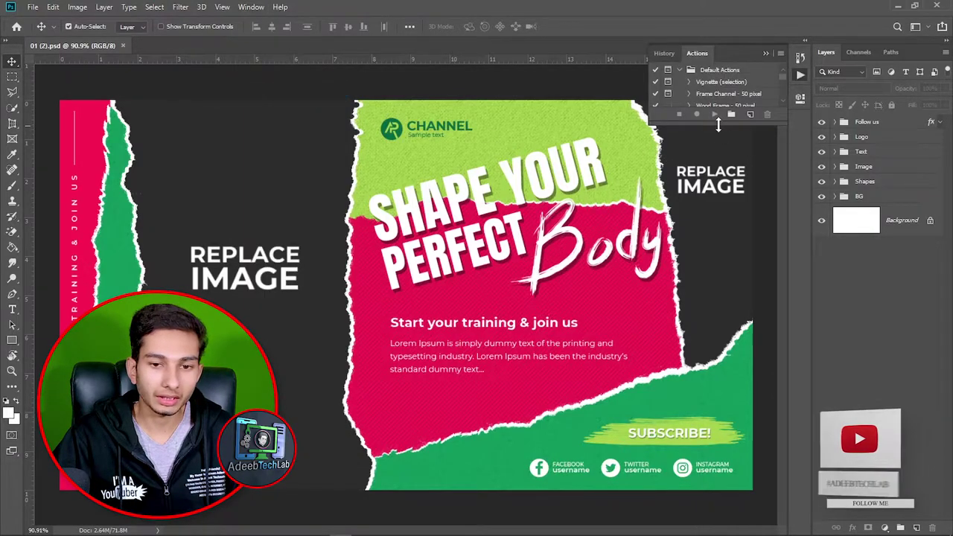
{"action": "left_click_drag", "start_coordinate": [716, 111], "coordinate": [708, 323]}
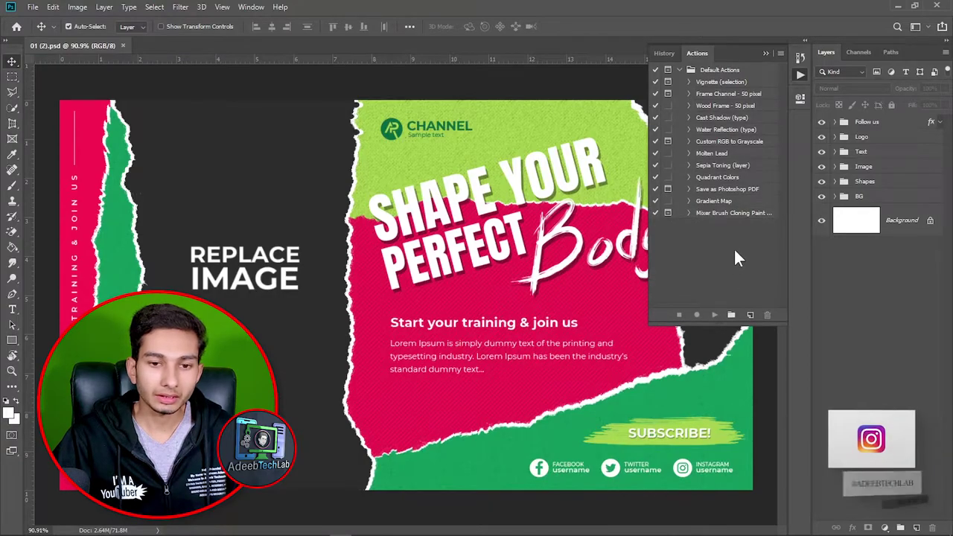
{"action": "left_click", "coordinate": [731, 315]}
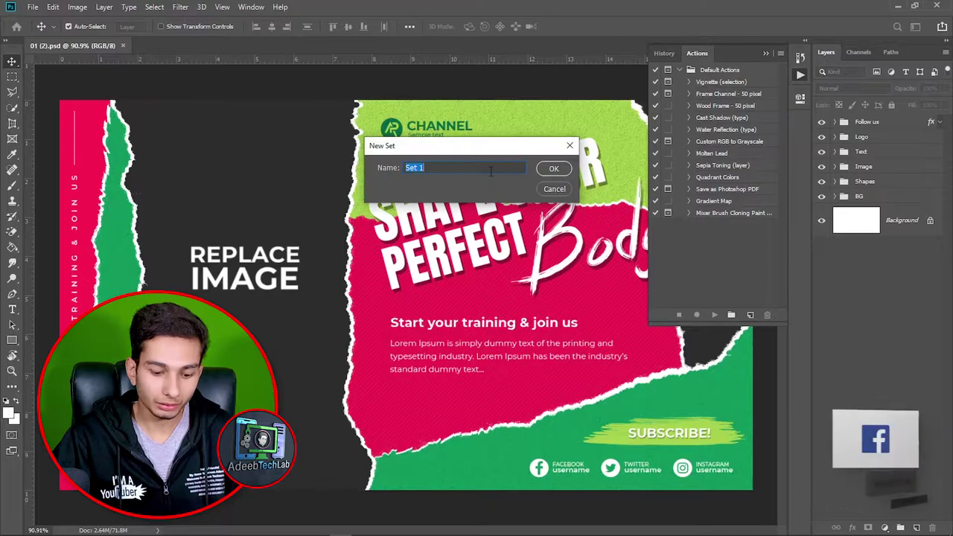
{"action": "left_click", "coordinate": [555, 168]}
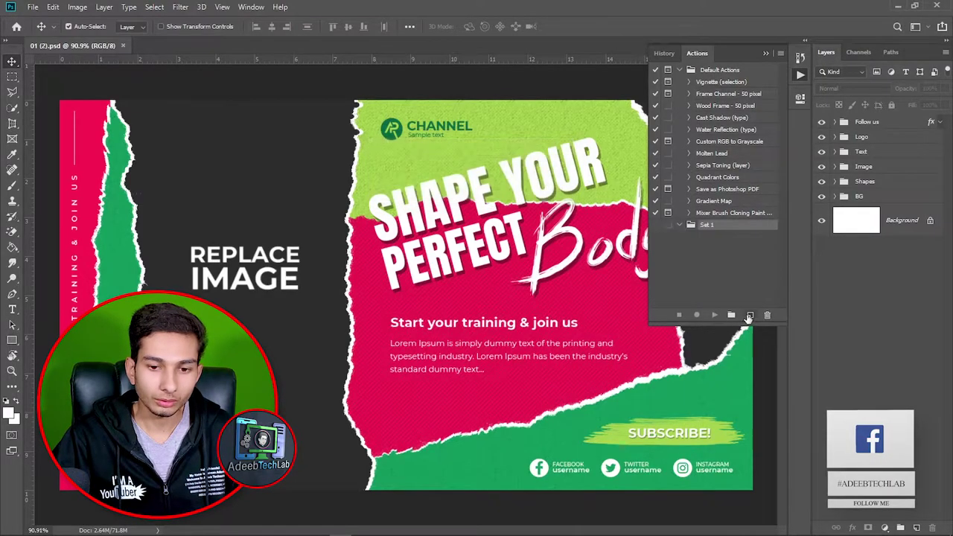
{"action": "left_click", "coordinate": [750, 315]}
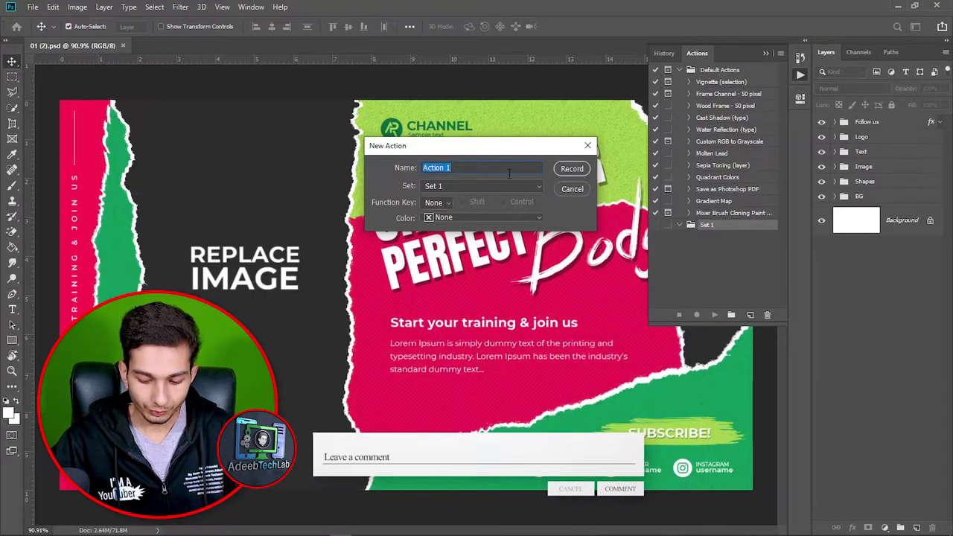
Step: Name the new Set 1 action 'Psd to Jpg' and start recording it
{"action": "type", "text": "Ps"}
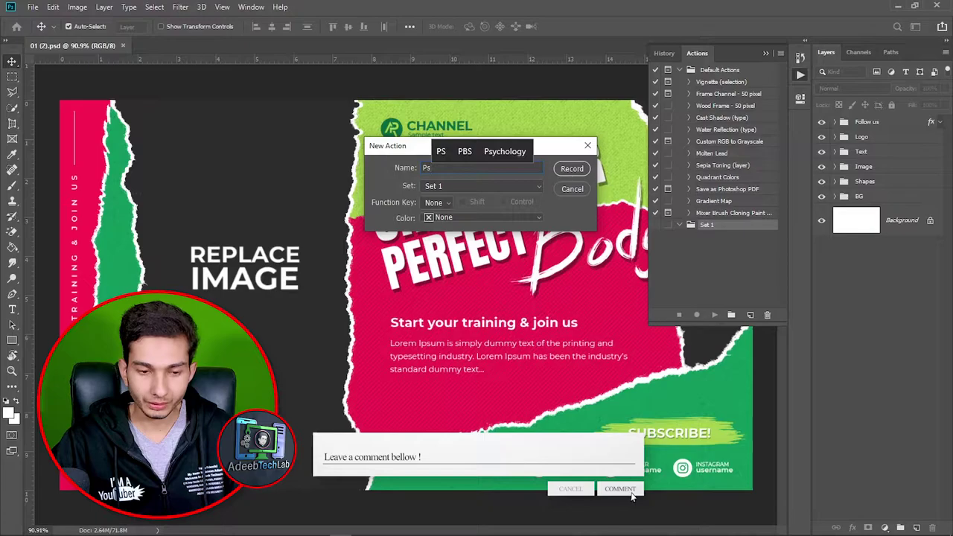
{"action": "type", "text": "d to "}
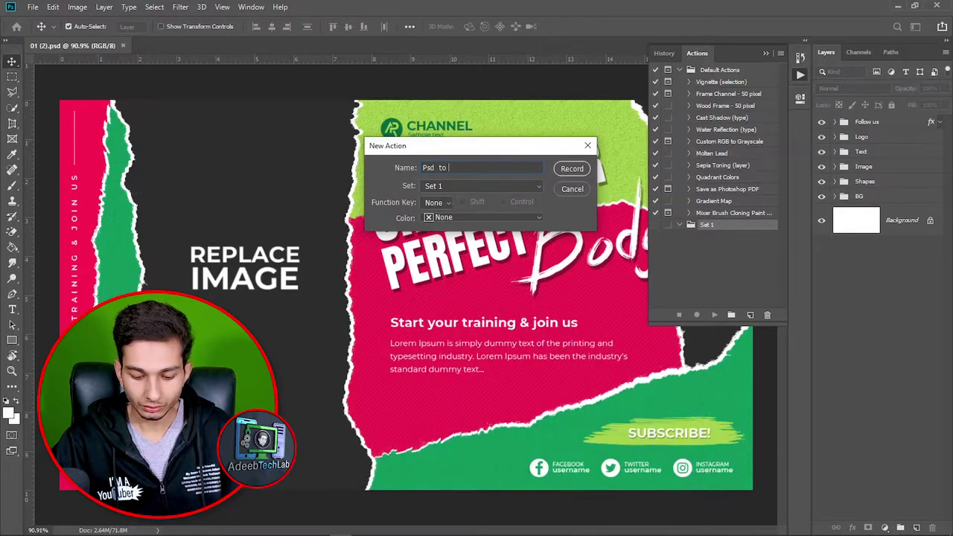
{"action": "type", "text": "Jp"}
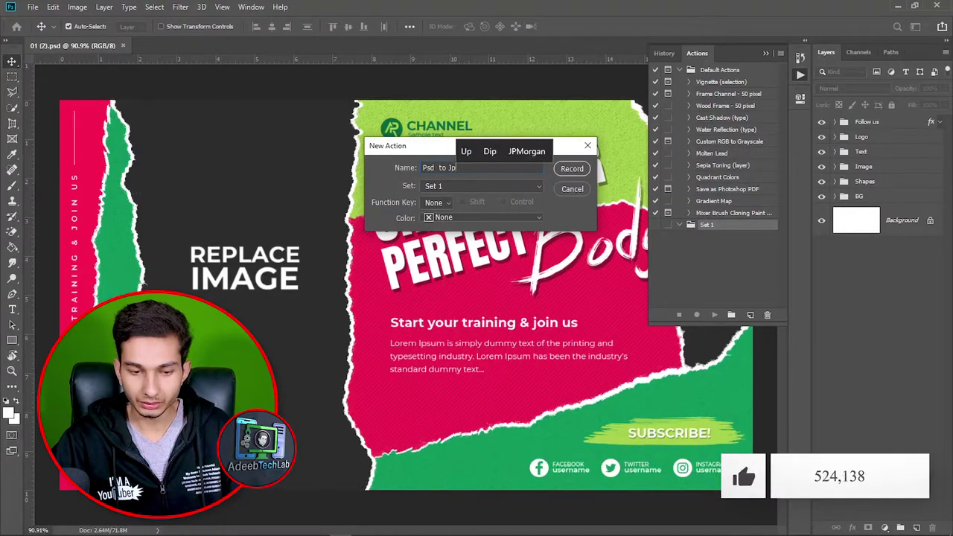
{"action": "type", "text": "g"}
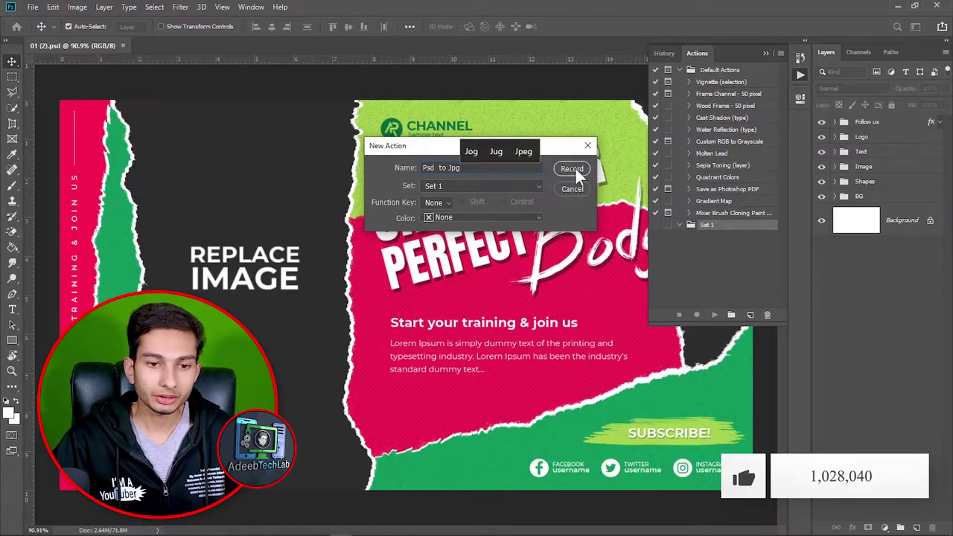
{"action": "left_click", "coordinate": [571, 168]}
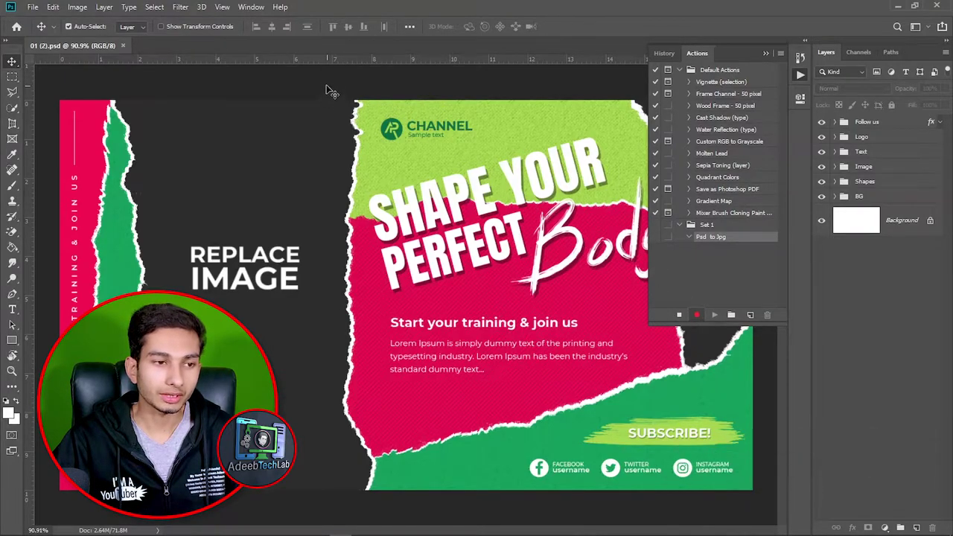
Step: Save a copy as JPEG 01 (2).jpg in the youtube thumbnail Ideas folder
{"action": "left_click", "coordinate": [34, 8]}
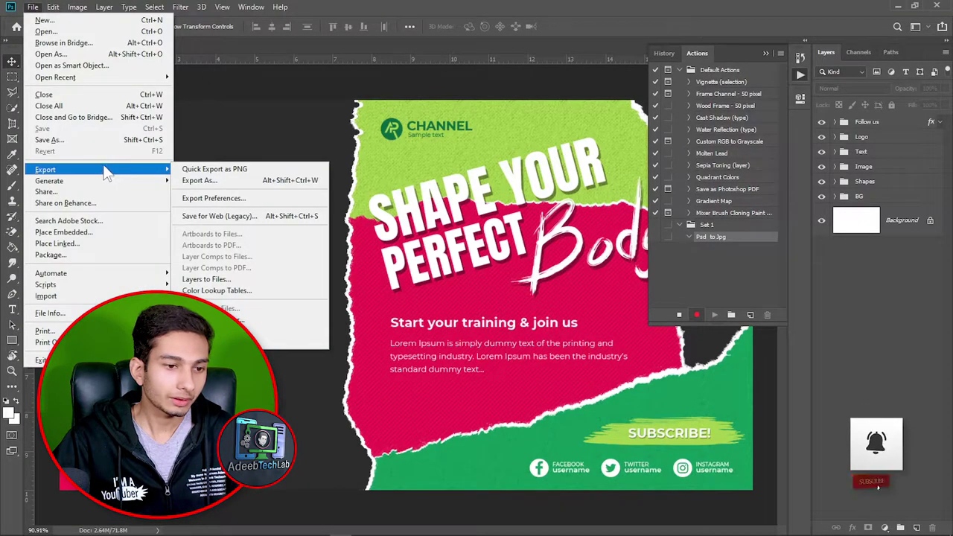
{"action": "left_click", "coordinate": [88, 139]}
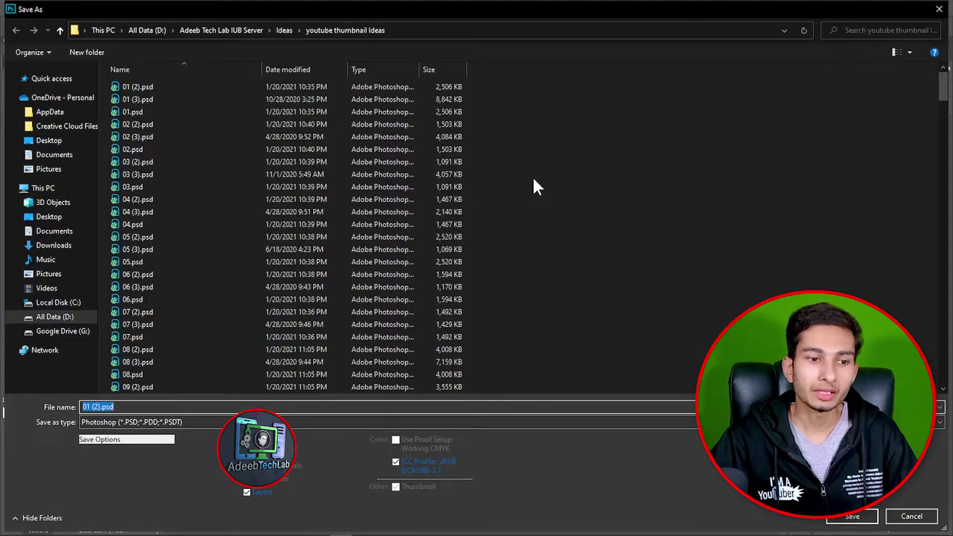
{"action": "left_click", "coordinate": [446, 422]}
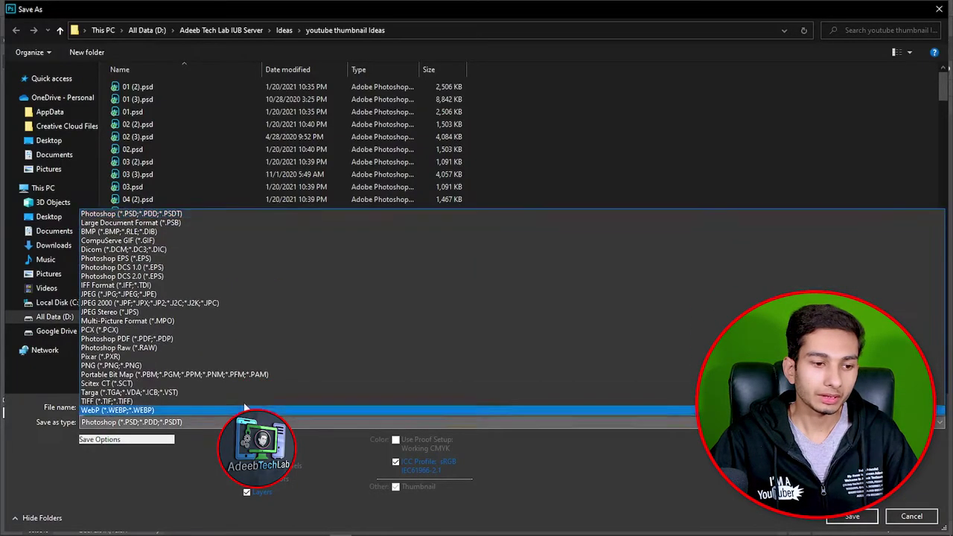
{"action": "left_click", "coordinate": [198, 294]}
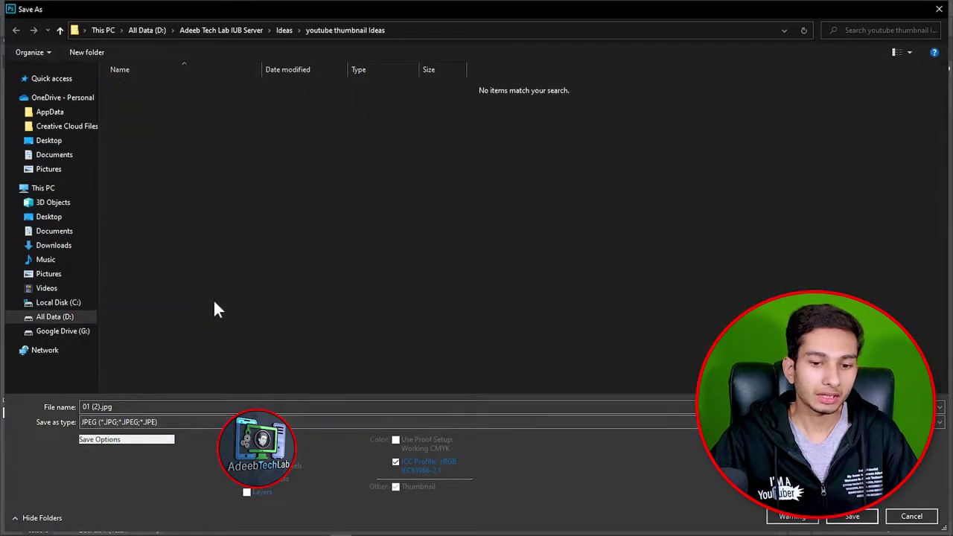
{"action": "left_click", "coordinate": [860, 516]}
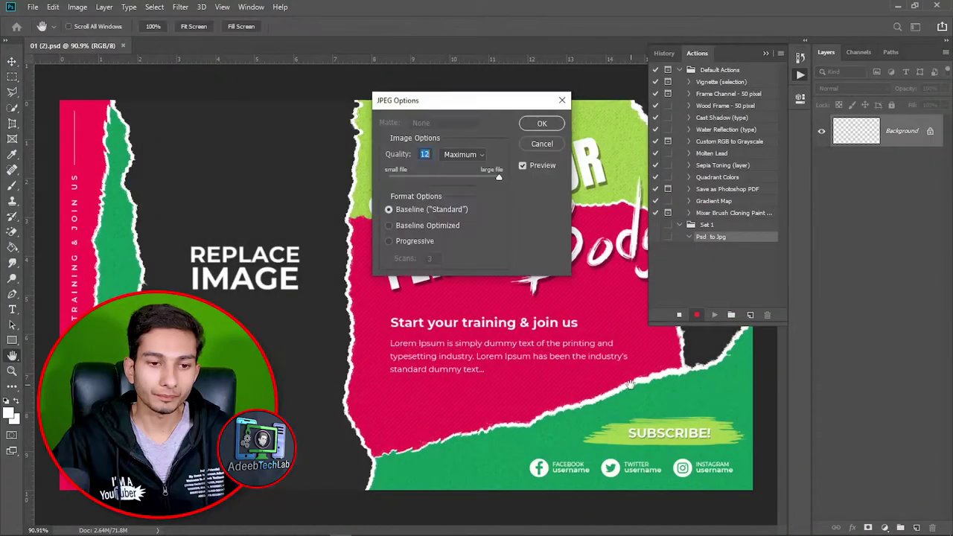
Step: Accept JPEG quality 12 (Maximum), stop recording, and check the recorded Save step
{"action": "left_click", "coordinate": [542, 124]}
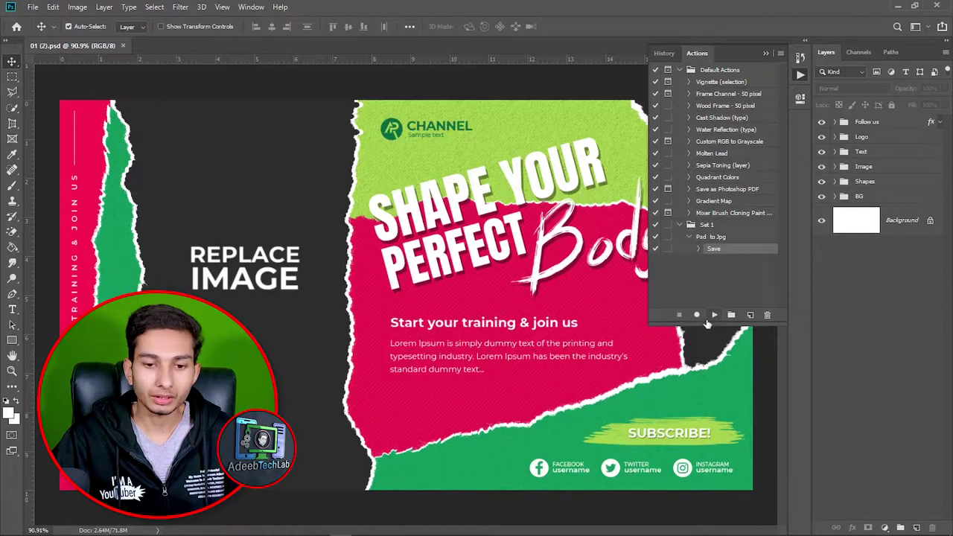
{"action": "left_click", "coordinate": [706, 283]}
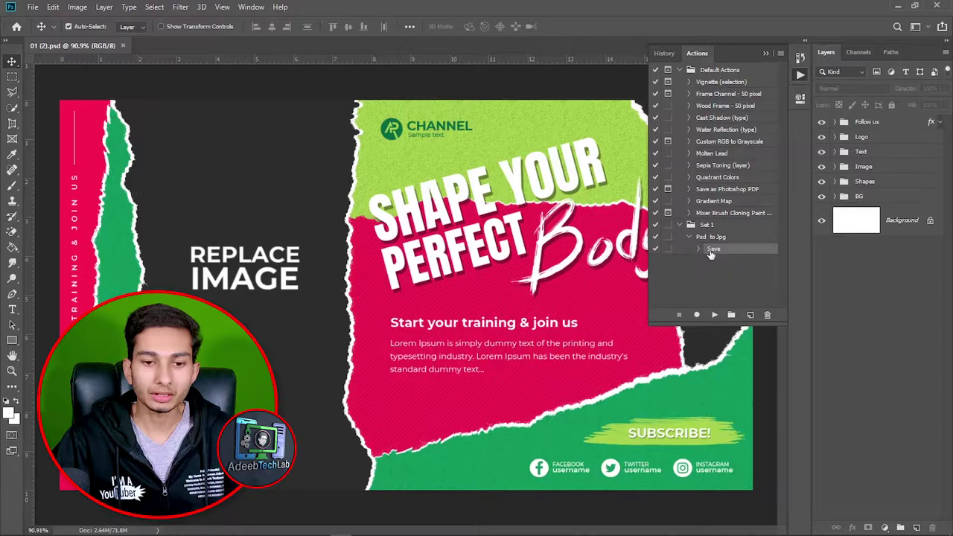
{"action": "left_click", "coordinate": [701, 272]}
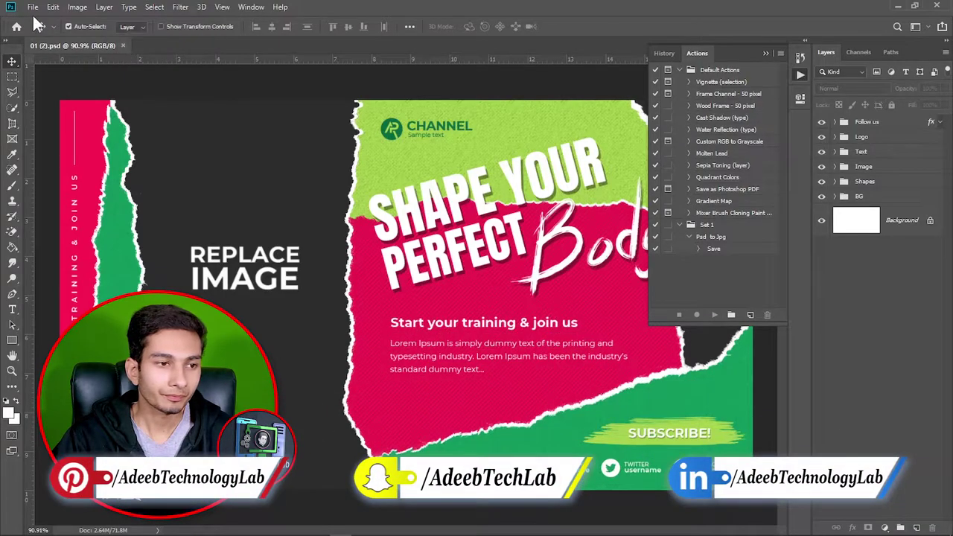
Step: Close the document and set up File > Automate > Batch to play Set 1
{"action": "left_click", "coordinate": [122, 44]}
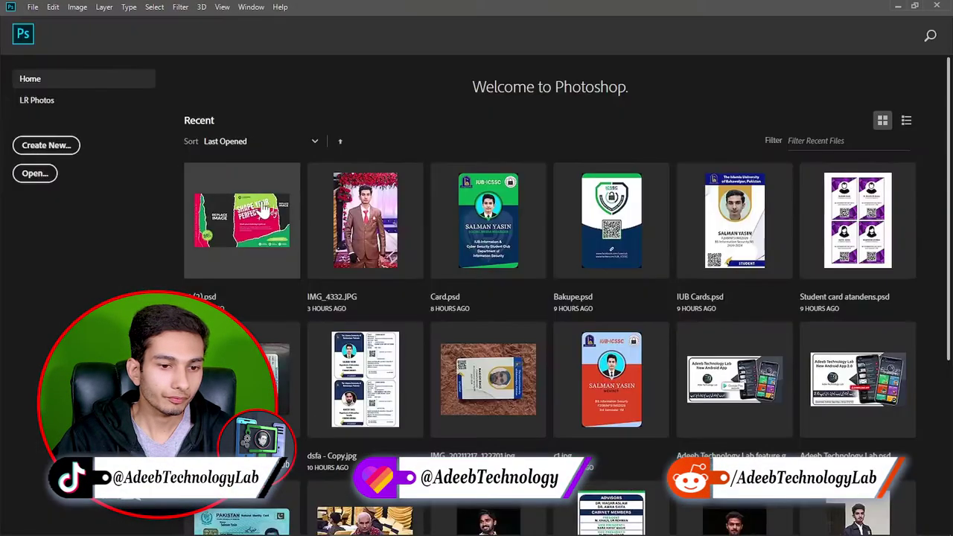
{"action": "left_click", "coordinate": [33, 7]}
{"action": "mouse_move", "coordinate": [51, 273]}
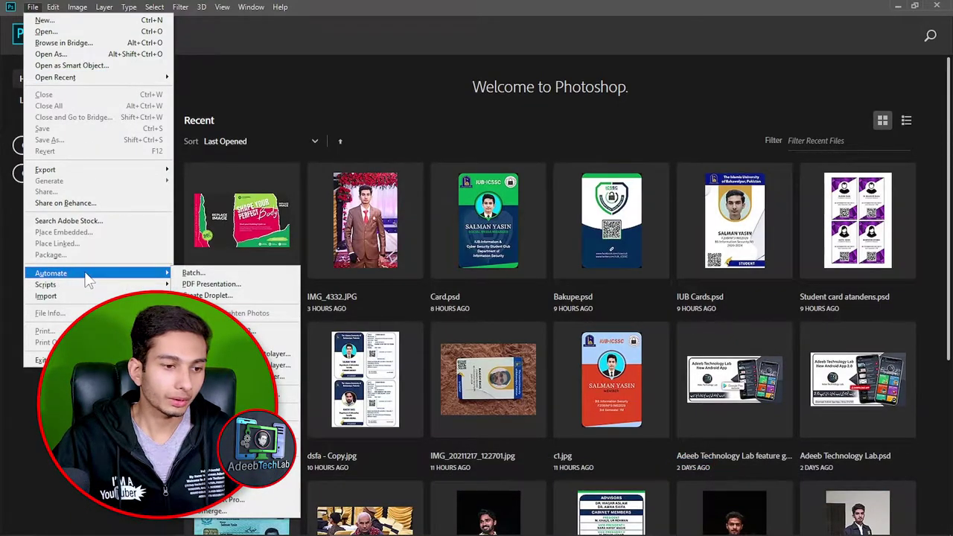
{"action": "left_click", "coordinate": [235, 274]}
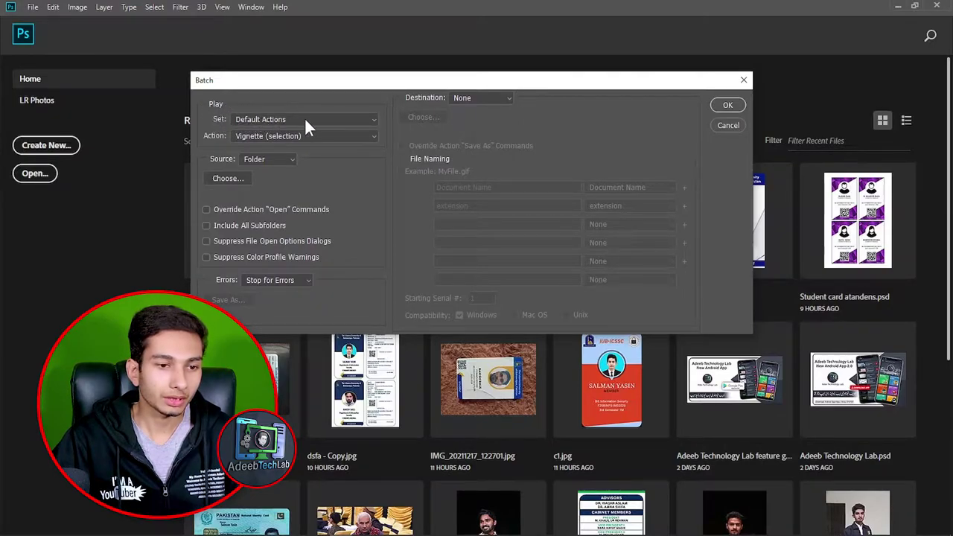
{"action": "left_click", "coordinate": [329, 118]}
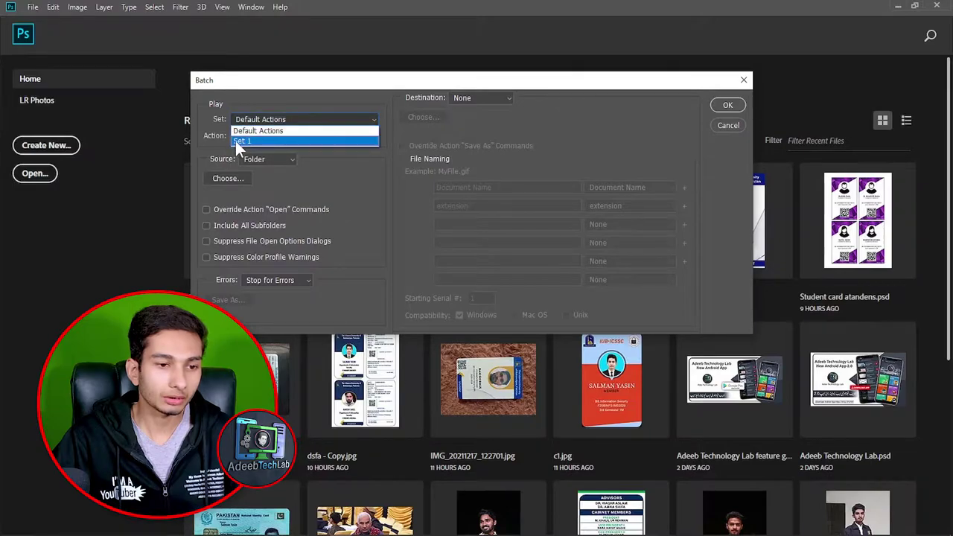
{"action": "left_click", "coordinate": [281, 140]}
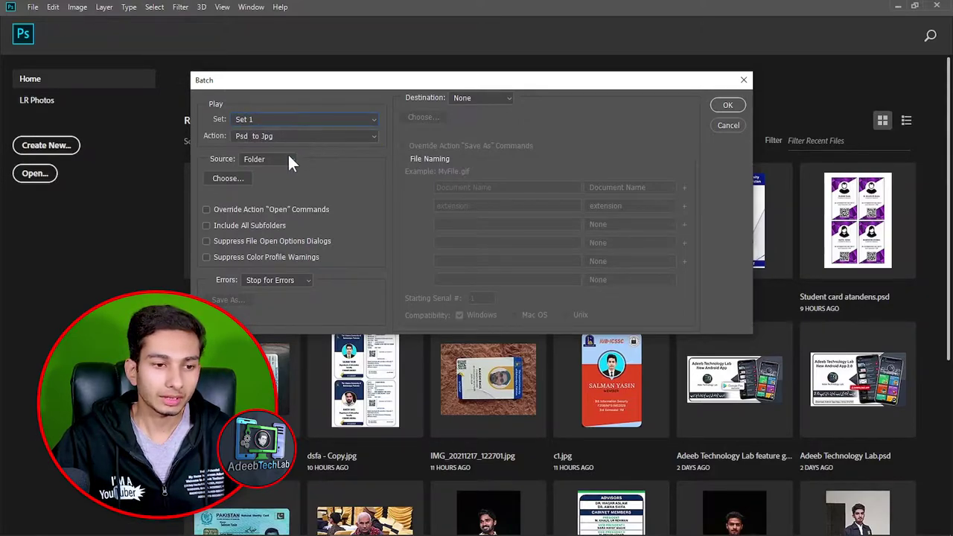
Step: Keep Folder as the batch source and bring up the folder chooser
{"action": "left_click", "coordinate": [291, 161]}
{"action": "left_click", "coordinate": [275, 160]}
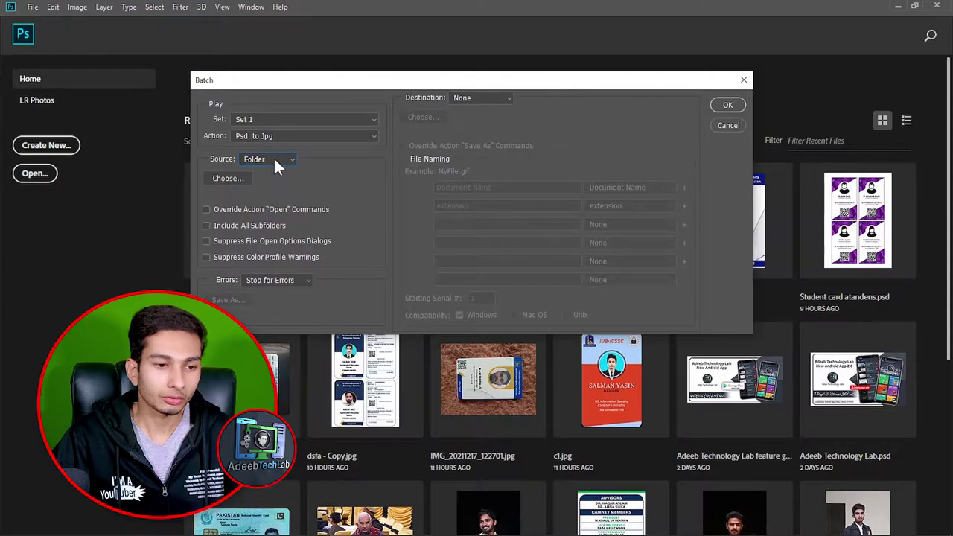
{"action": "left_click", "coordinate": [229, 179]}
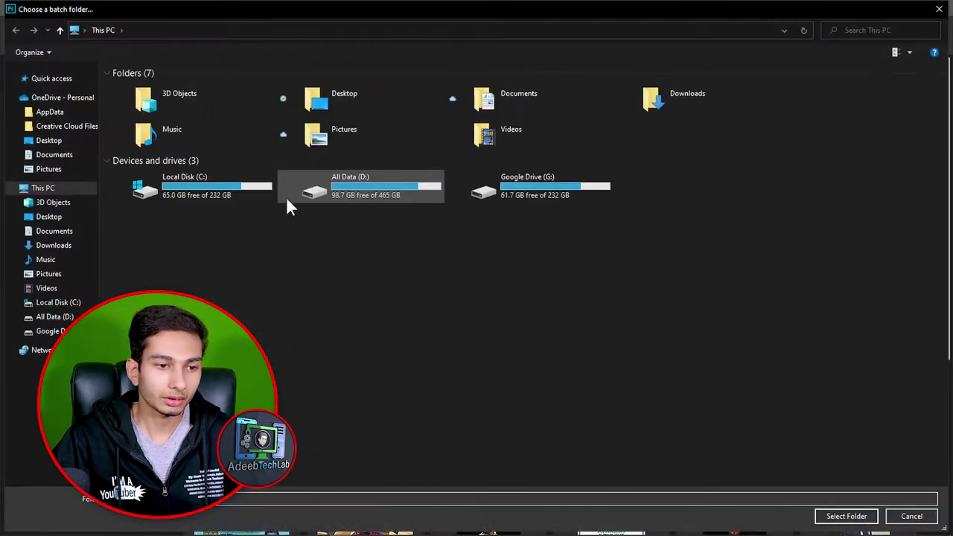
Step: Choose D:\Adeeb Tech Lab IUB Server\Ideas\youtube thumbnail Ideas as the batch source folder
{"action": "double_click", "coordinate": [374, 192]}
{"action": "double_click", "coordinate": [138, 104]}
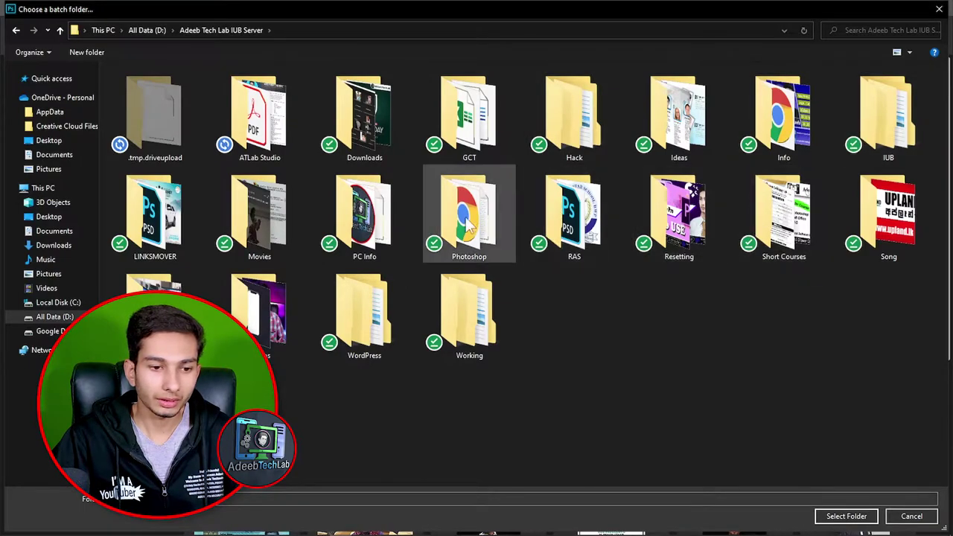
{"action": "double_click", "coordinate": [670, 126]}
{"action": "double_click", "coordinate": [268, 108]}
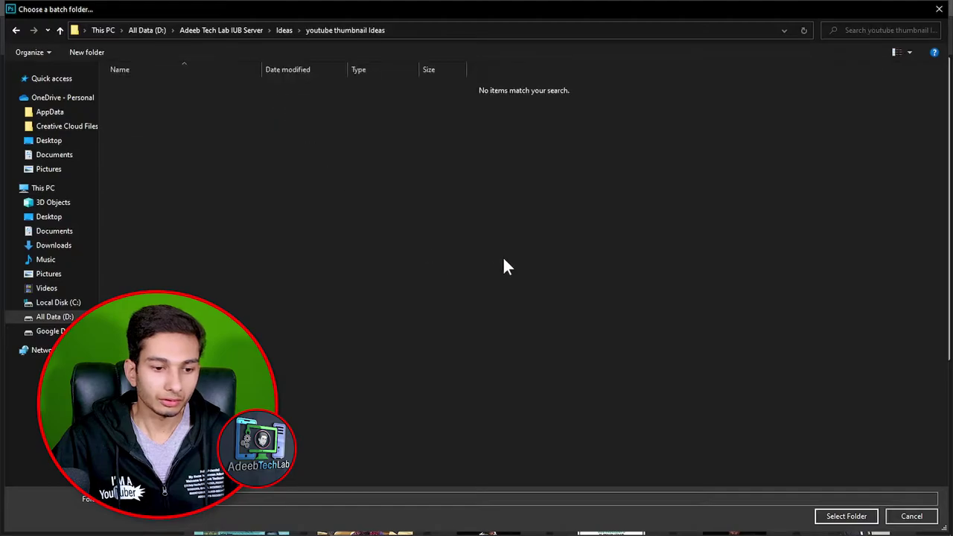
{"action": "left_click", "coordinate": [849, 517]}
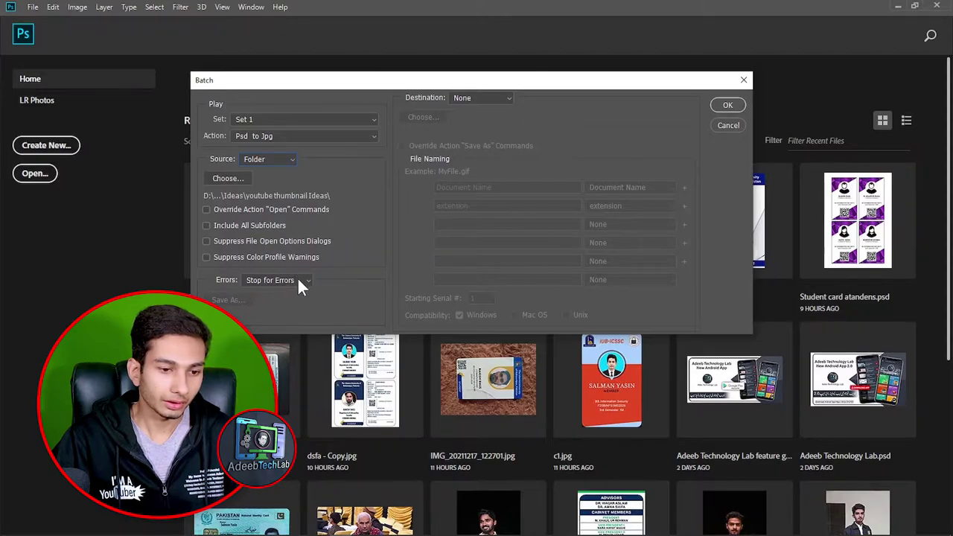
Step: Set the batch destination to Save and Close and start the run
{"action": "left_click", "coordinate": [501, 96]}
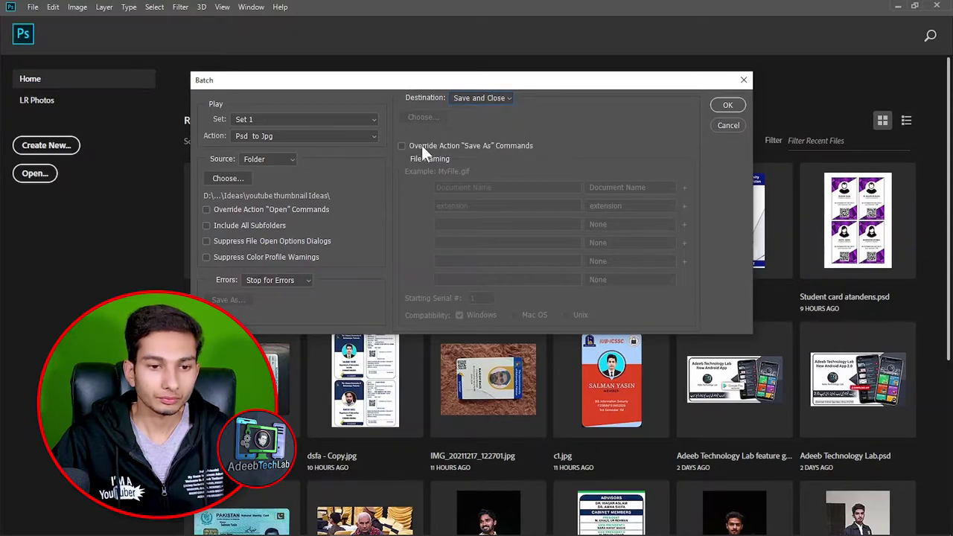
{"action": "left_click", "coordinate": [728, 105]}
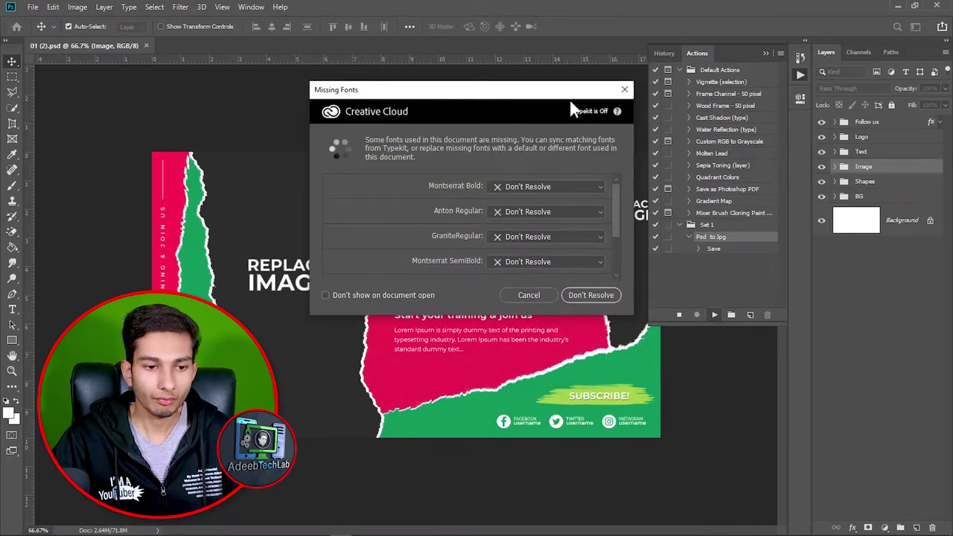
Step: Choose Don't Resolve for missing fonts so the batch converts every PSD
{"action": "left_click", "coordinate": [570, 294]}
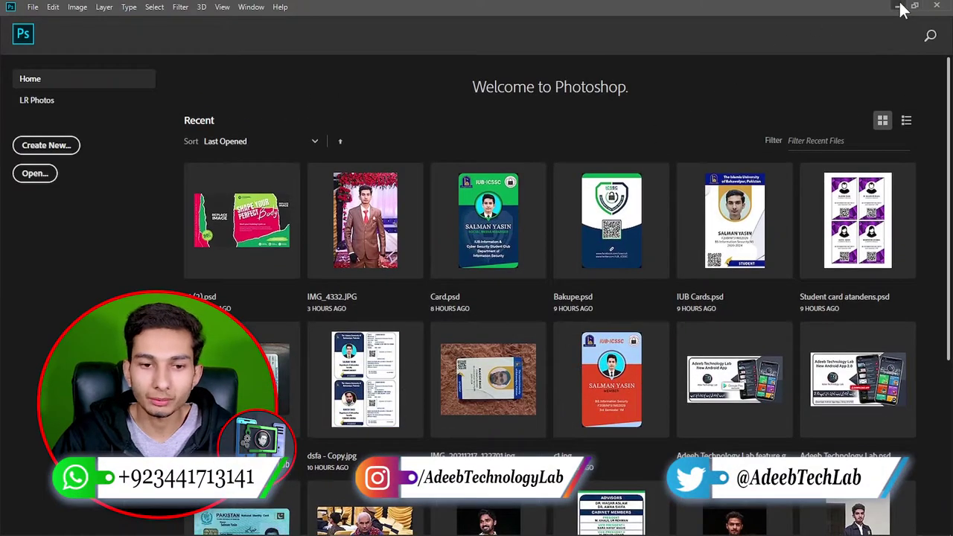
{"action": "left_click", "coordinate": [897, 6]}
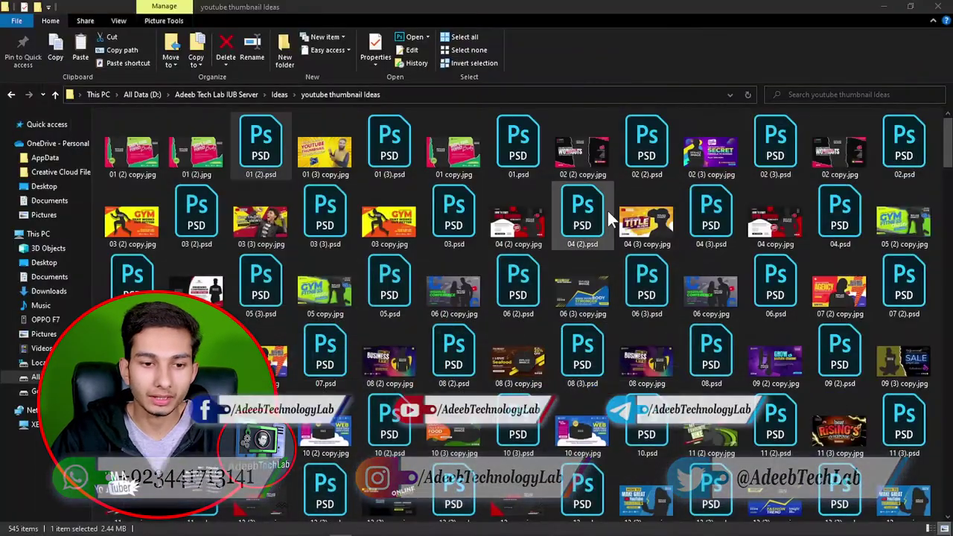
{"action": "scroll", "coordinate": [549, 258], "scroll_direction": "down", "scroll_amount": 5}
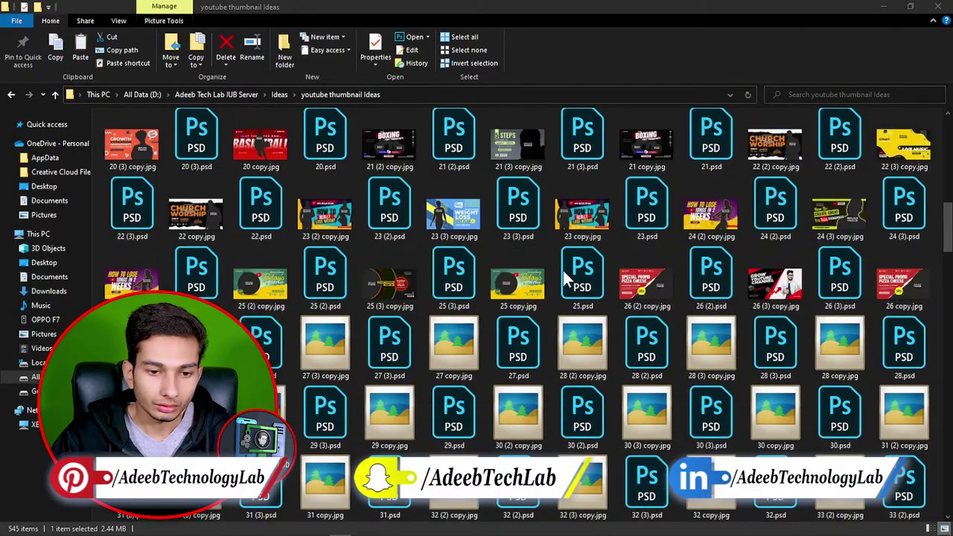
{"action": "scroll", "coordinate": [563, 270], "scroll_direction": "down", "scroll_amount": 5}
{"action": "scroll", "coordinate": [566, 271], "scroll_direction": "down", "scroll_amount": 3}
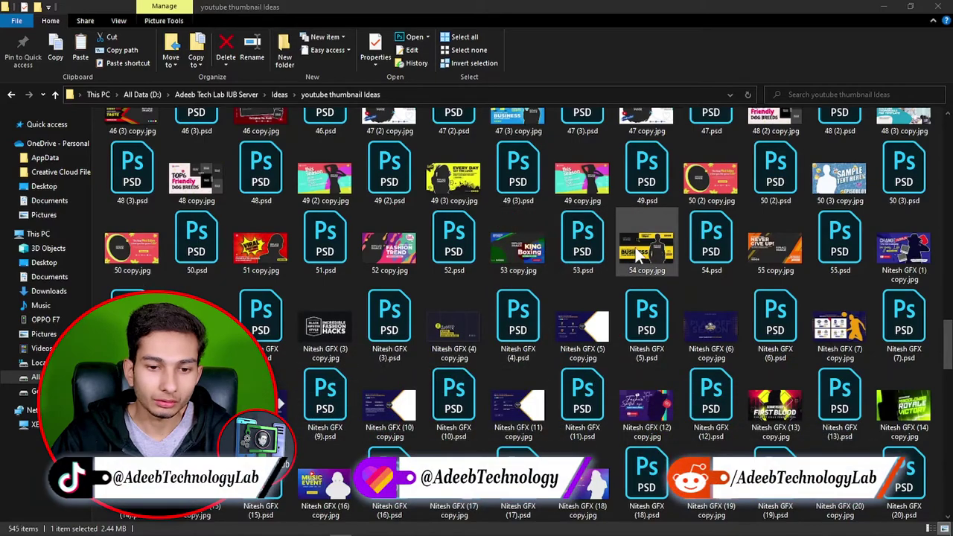
{"action": "scroll", "coordinate": [633, 254], "scroll_direction": "down", "scroll_amount": 5}
{"action": "scroll", "coordinate": [648, 256], "scroll_direction": "down", "scroll_amount": 5}
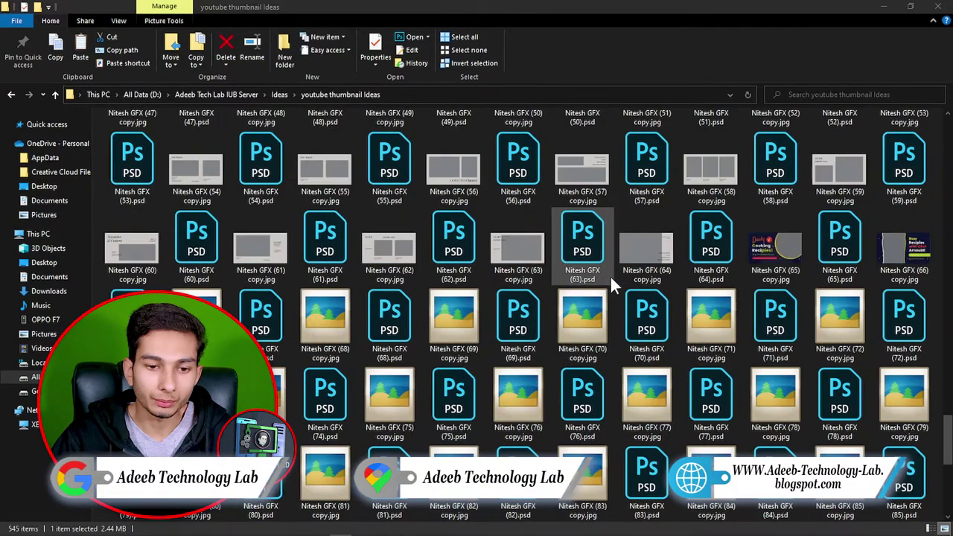
{"action": "scroll", "coordinate": [609, 274], "scroll_direction": "down", "scroll_amount": 5}
{"action": "left_click", "coordinate": [691, 287]}
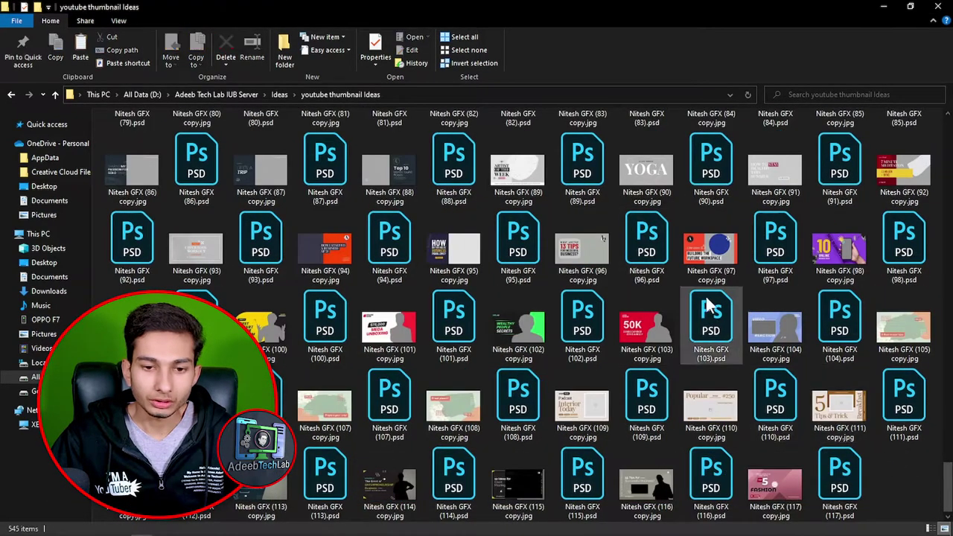
{"action": "scroll", "coordinate": [691, 269], "scroll_direction": "up", "scroll_amount": 10}
{"action": "scroll", "coordinate": [691, 272], "scroll_direction": "up", "scroll_amount": 10}
{"action": "scroll", "coordinate": [692, 272], "scroll_direction": "up", "scroll_amount": 10}
{"action": "scroll", "coordinate": [691, 273], "scroll_direction": "up", "scroll_amount": 10}
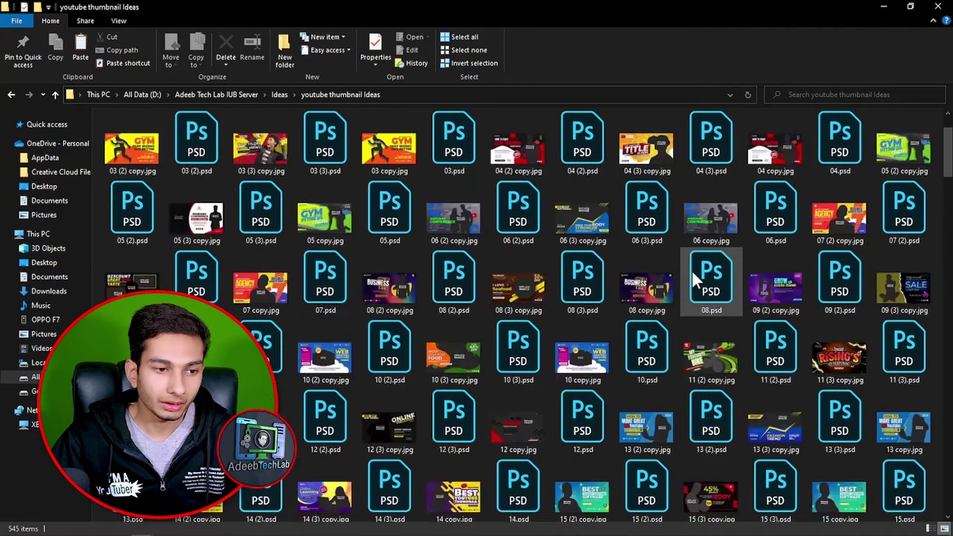
{"action": "scroll", "coordinate": [691, 272], "scroll_direction": "up", "scroll_amount": 10}
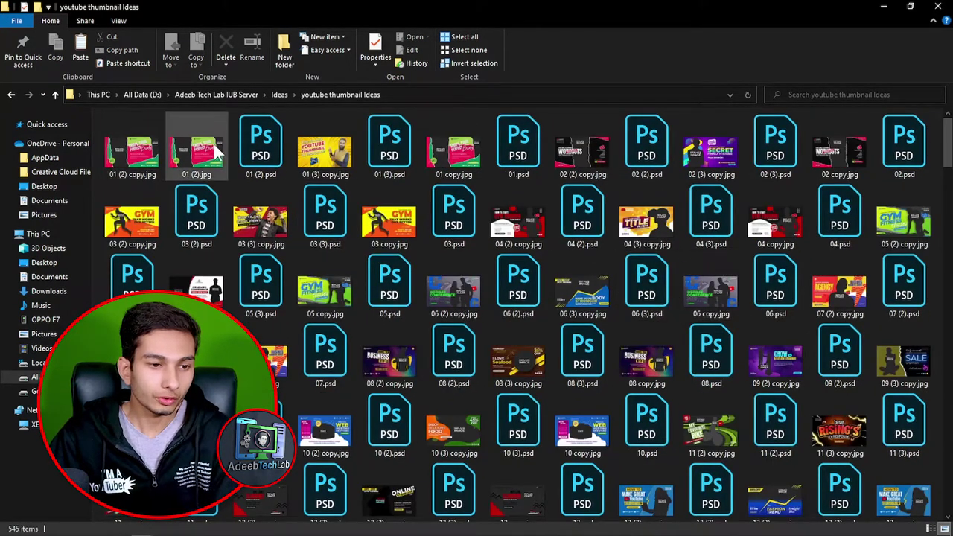
{"action": "left_click", "coordinate": [195, 148]}
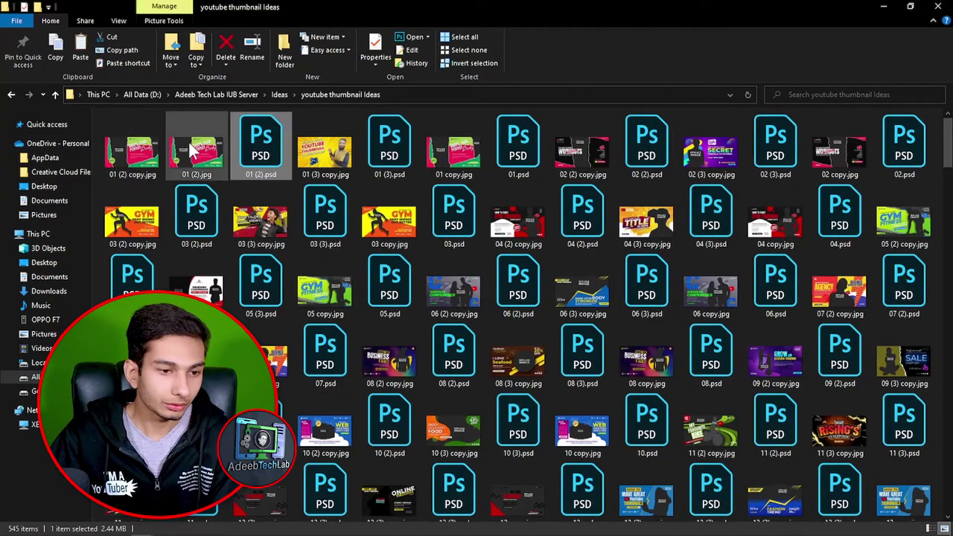
{"action": "left_click", "coordinate": [135, 151]}
Step: Delete the duplicate 01 (2) copy.jpg and scroll down through the thumbnails
{"action": "key", "text": "Delete"}
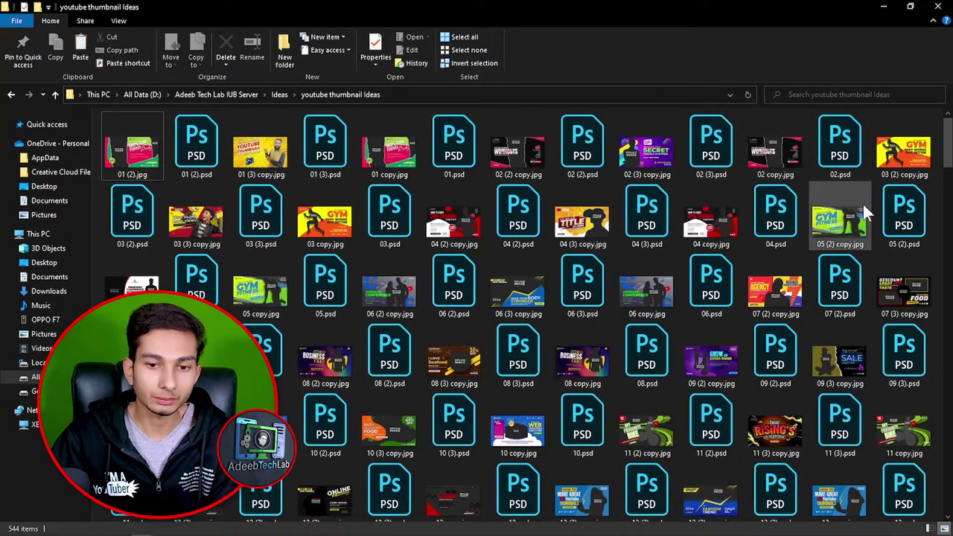
{"action": "scroll", "coordinate": [793, 286], "scroll_direction": "down", "scroll_amount": 5}
{"action": "scroll", "coordinate": [793, 287], "scroll_direction": "down", "scroll_amount": 5}
{"action": "scroll", "coordinate": [757, 265], "scroll_direction": "down", "scroll_amount": 5}
{"action": "scroll", "coordinate": [759, 276], "scroll_direction": "down", "scroll_amount": 5}
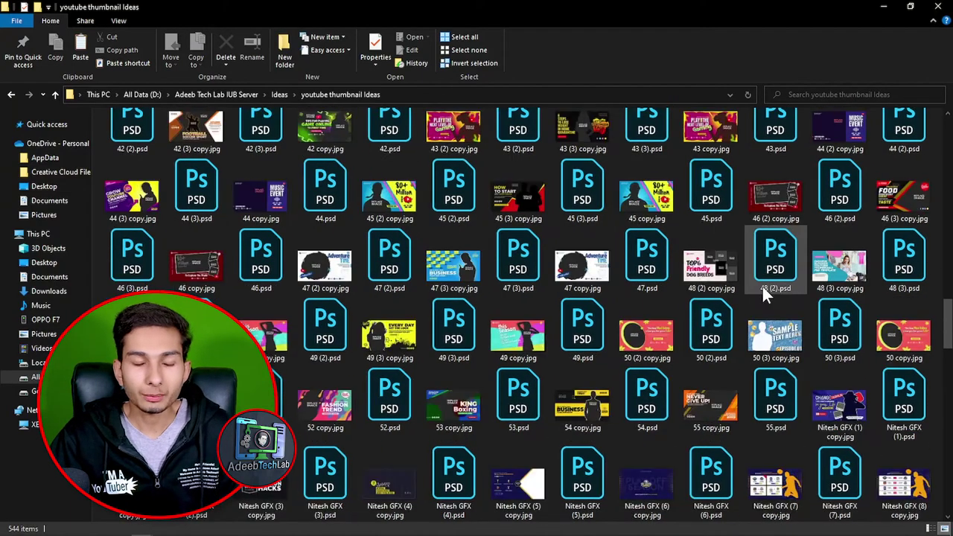
{"action": "scroll", "coordinate": [762, 286], "scroll_direction": "down", "scroll_amount": 5}
{"action": "mouse_move", "coordinate": [775, 248]}
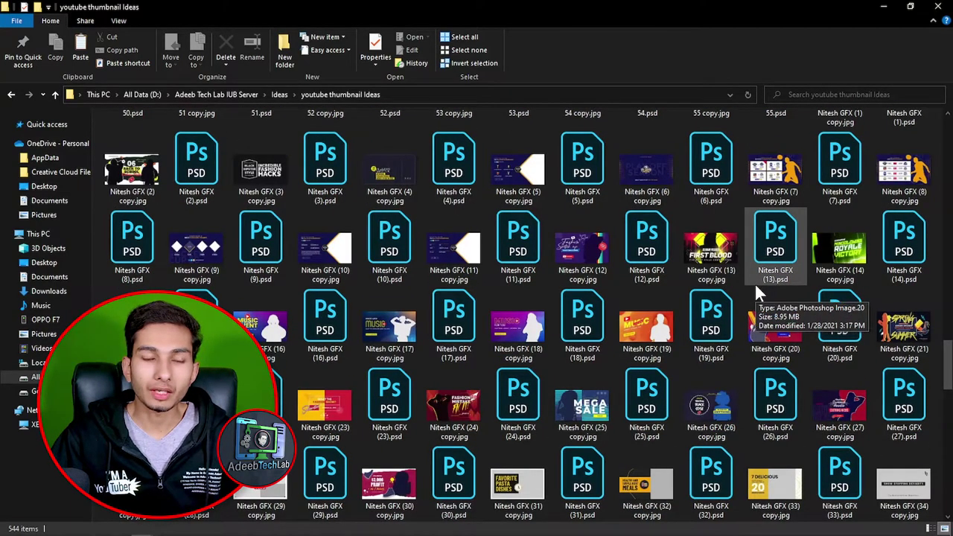
{"action": "scroll", "coordinate": [742, 262], "scroll_direction": "down", "scroll_amount": 5}
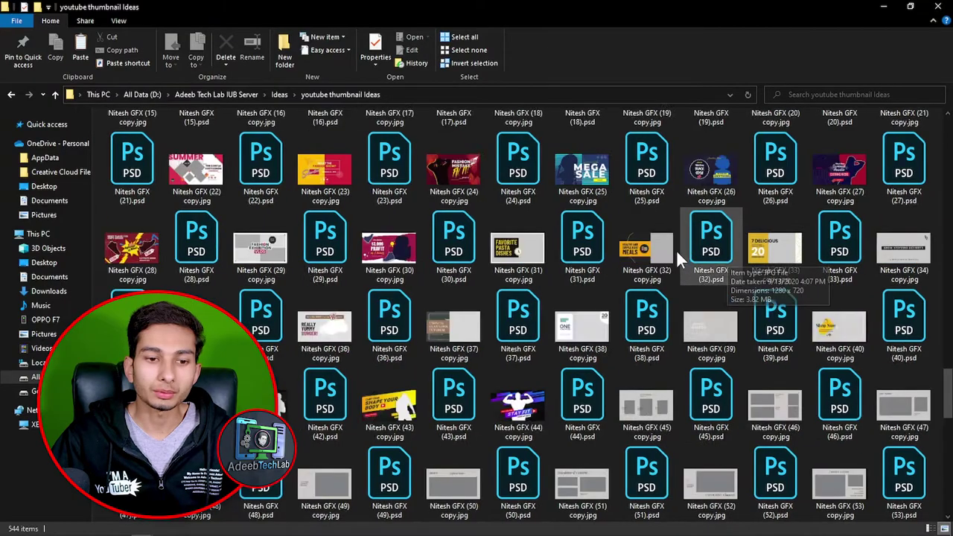
{"action": "scroll", "coordinate": [675, 249], "scroll_direction": "down", "scroll_amount": 5}
{"action": "scroll", "coordinate": [659, 262], "scroll_direction": "down", "scroll_amount": 5}
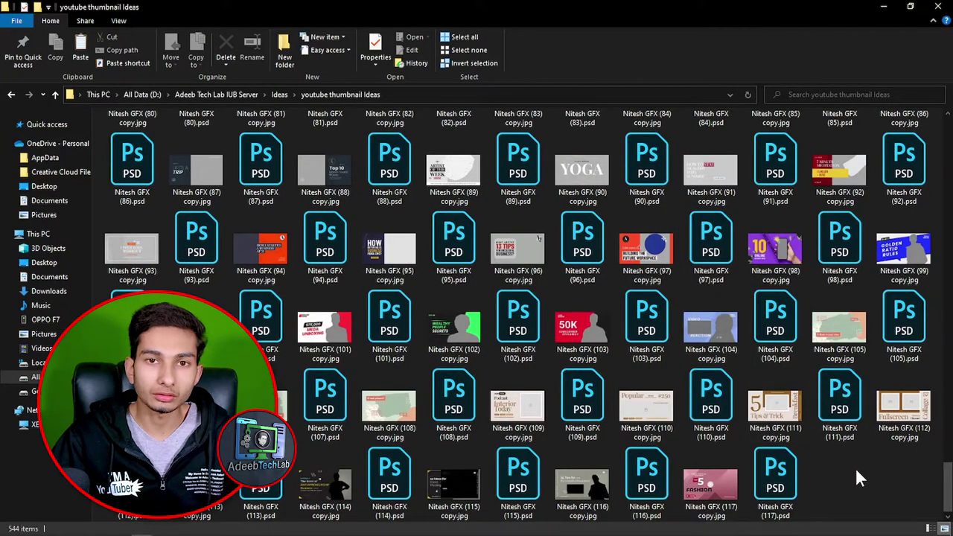
Step: Check the PSD/JPG pairs, selecting 15 (2) copy.jpg and 32 (3).psd
{"action": "scroll", "coordinate": [857, 469], "scroll_direction": "up", "scroll_amount": 10}
{"action": "scroll", "coordinate": [857, 468], "scroll_direction": "up", "scroll_amount": 10}
{"action": "scroll", "coordinate": [857, 469], "scroll_direction": "up", "scroll_amount": 10}
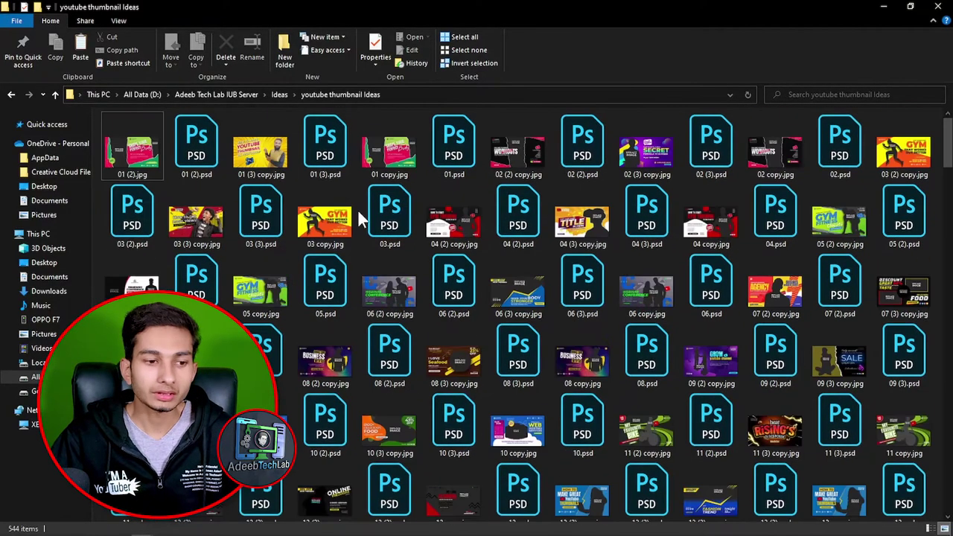
{"action": "scroll", "coordinate": [554, 248], "scroll_direction": "down", "scroll_amount": 5}
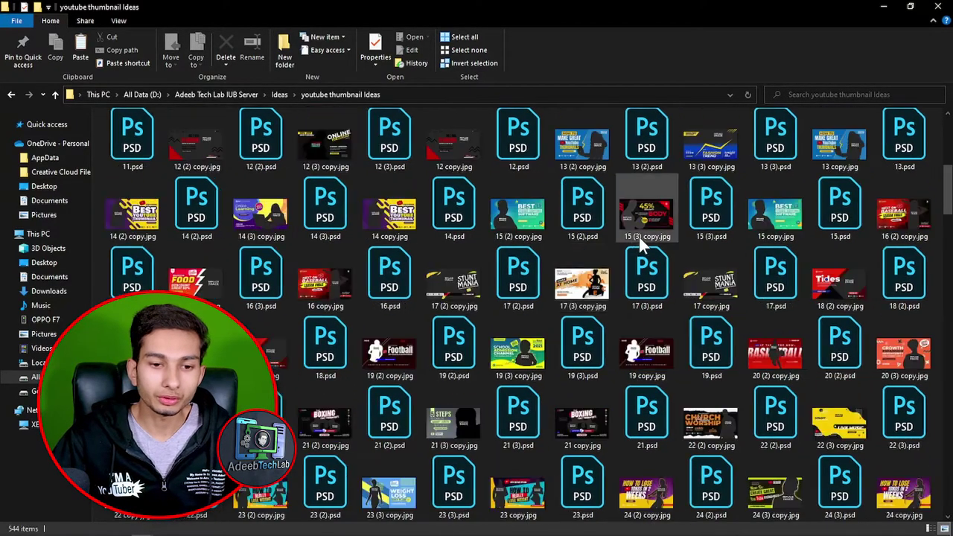
{"action": "left_click", "coordinate": [519, 221]}
{"action": "scroll", "coordinate": [519, 223], "scroll_direction": "down", "scroll_amount": 4}
{"action": "scroll", "coordinate": [667, 253], "scroll_direction": "down", "scroll_amount": 4}
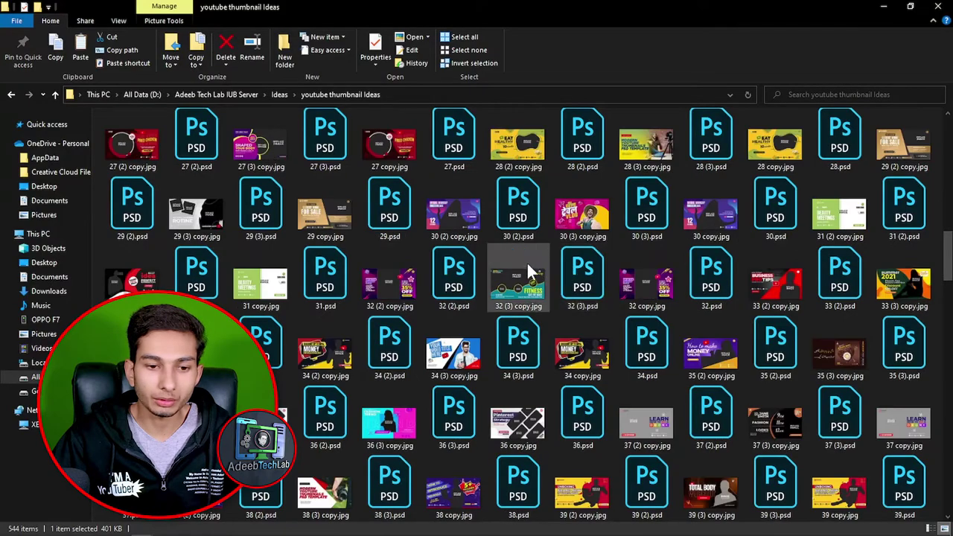
{"action": "left_click", "coordinate": [582, 269]}
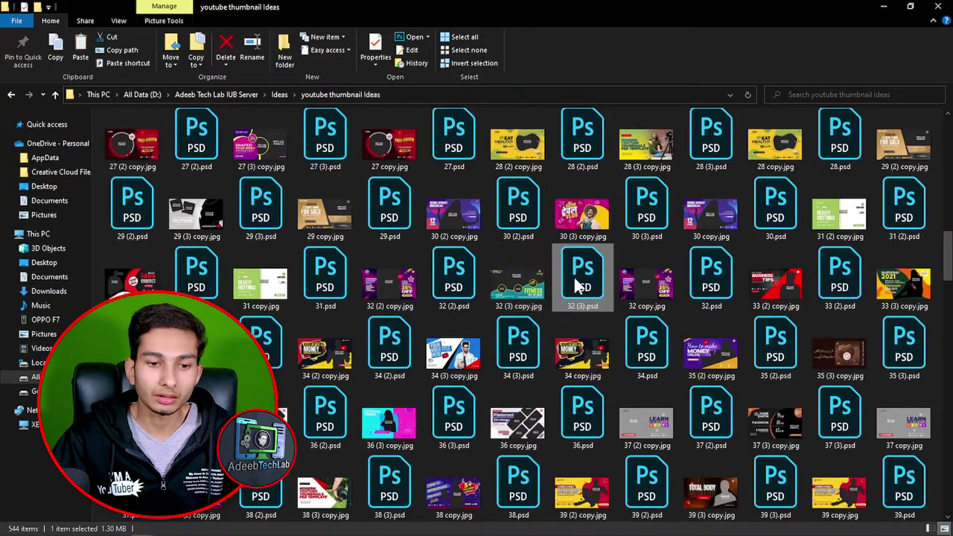